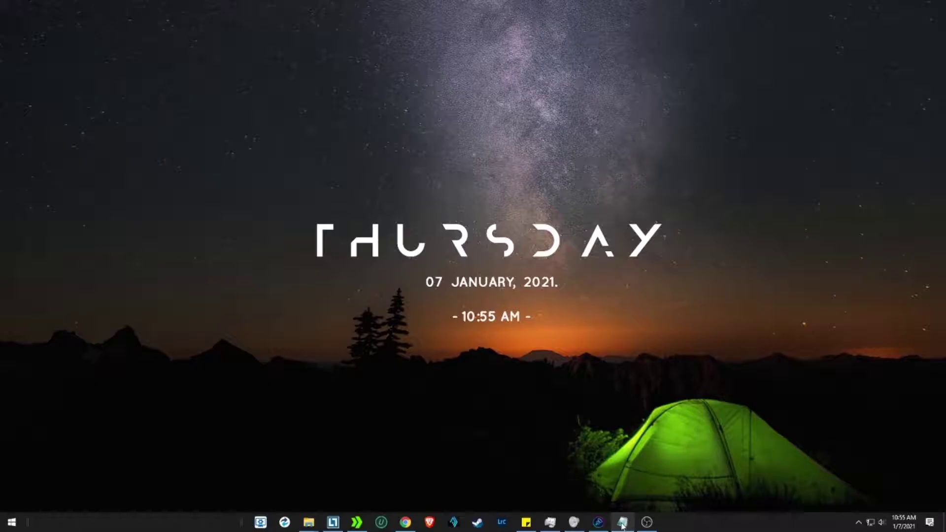
Select the first dism command line in the Notepad notes
{"action": "left_click", "coordinate": [622, 522]}
{"action": "left_click", "coordinate": [934, 348]}
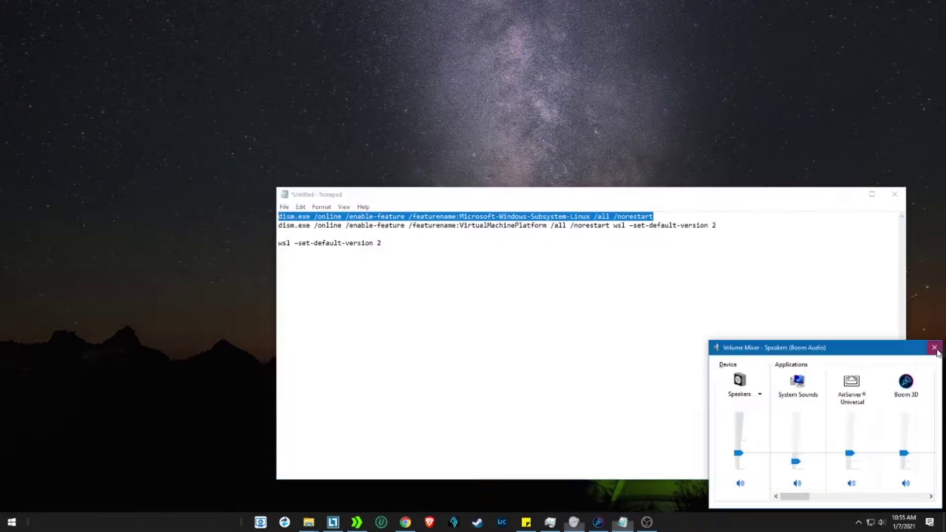
{"action": "left_click", "coordinate": [781, 295]}
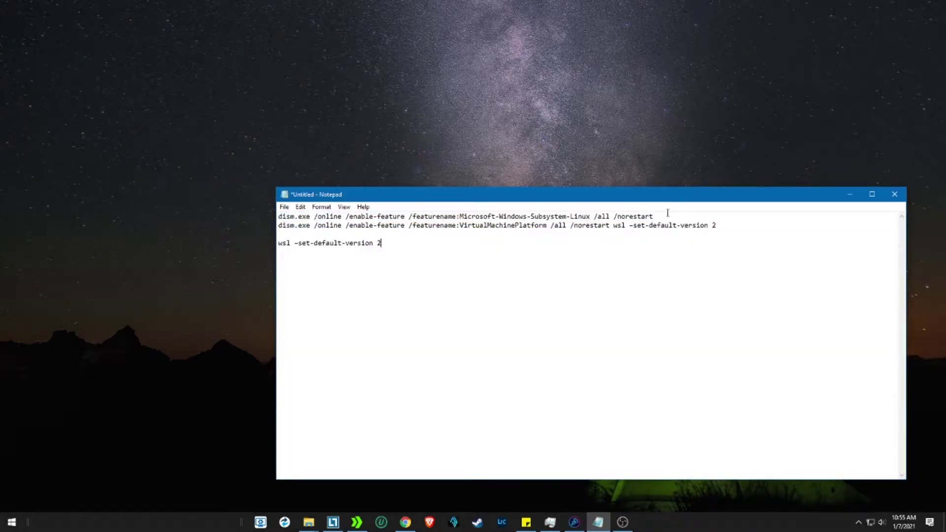
{"action": "left_click_drag", "start_coordinate": [660, 217], "coordinate": [279, 217]}
{"action": "left_click", "coordinate": [444, 352]}
In an administrator PowerShell, run the dism command enabling Microsoft-Windows-Subsystem-Linux
{"action": "key", "text": "super"}
{"action": "type", "text": "powers"}
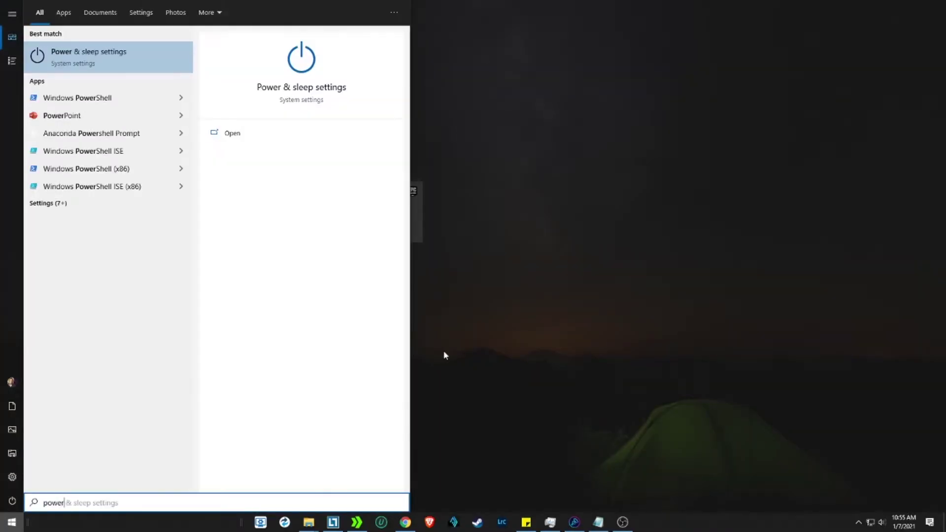
{"action": "key", "text": "shift+F10"}
{"action": "key", "text": "Return"}
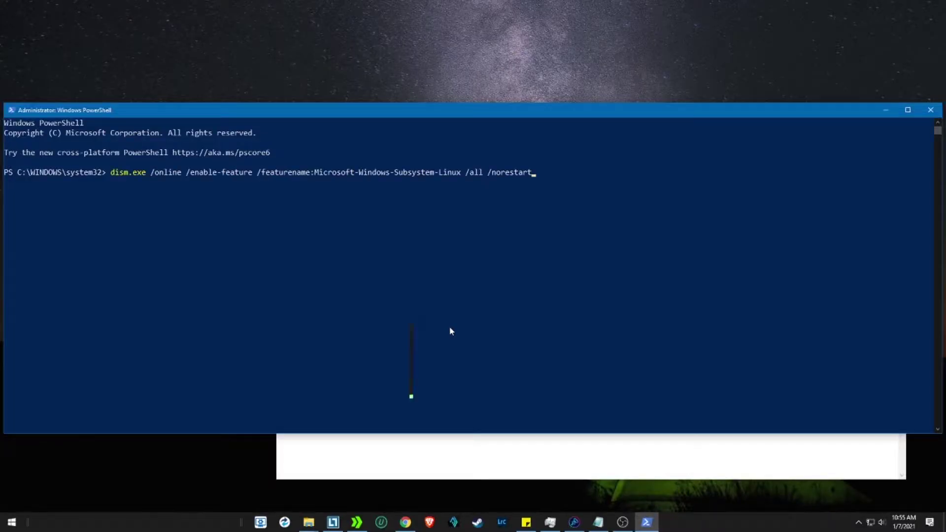
{"action": "key", "text": "Return"}
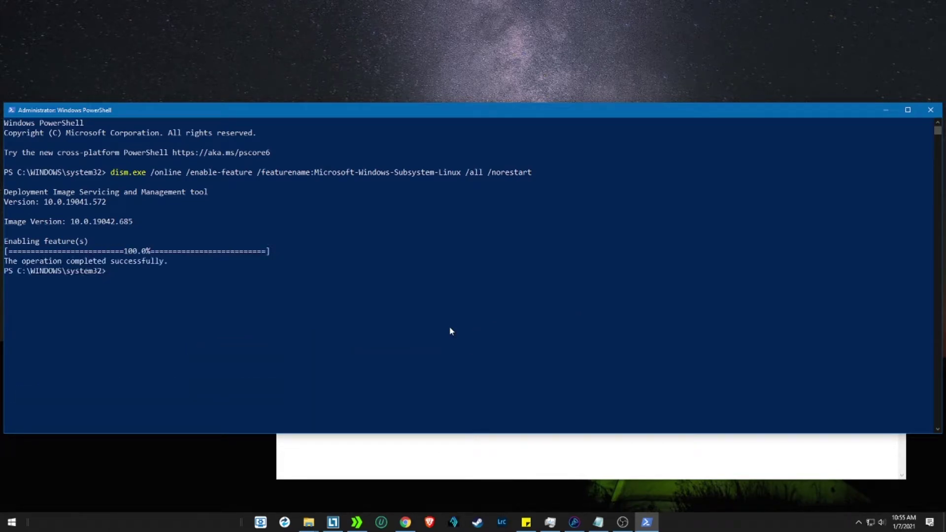
Run the dism command enabling the VirtualMachinePlatform feature
{"action": "left_click", "coordinate": [512, 460]}
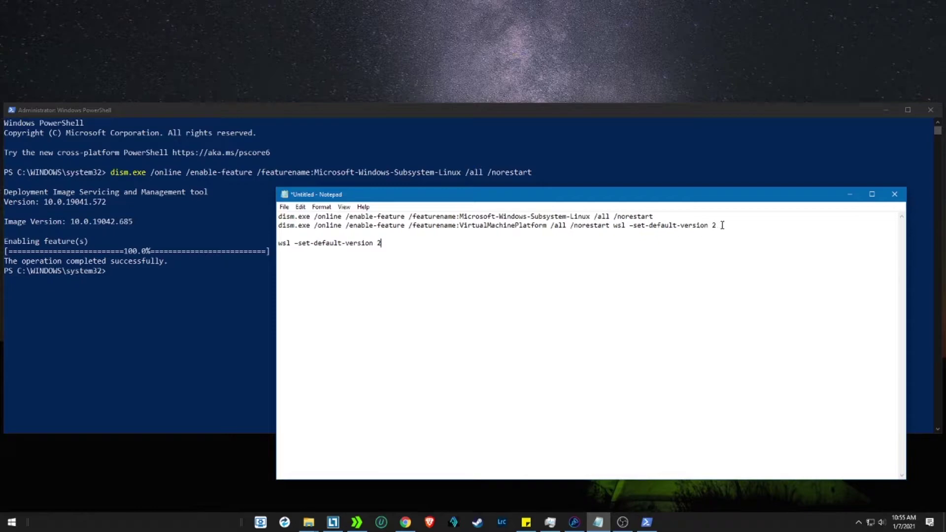
{"action": "left_click_drag", "start_coordinate": [723, 225], "coordinate": [279, 225]}
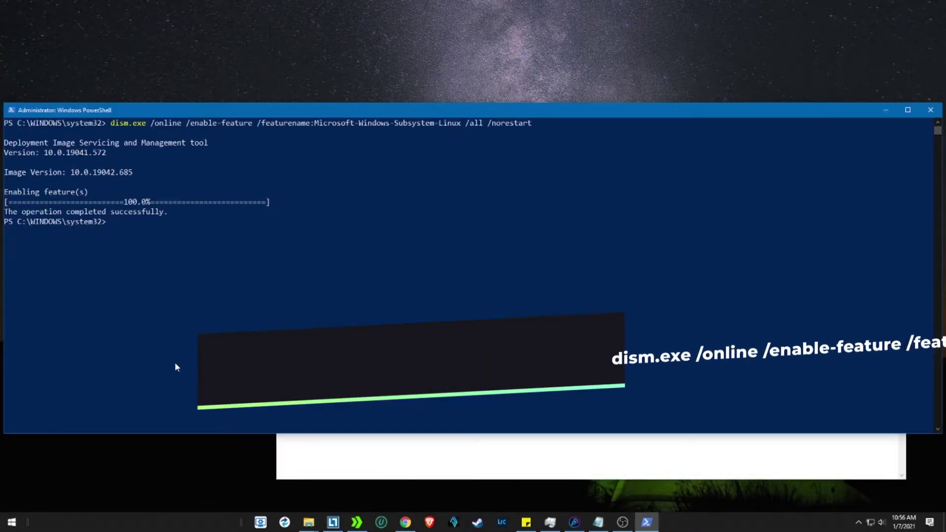
{"action": "type", "text": "dism.exe /online /enable-feature /featurename:VirtualMachinePlatform /all /norestart"}
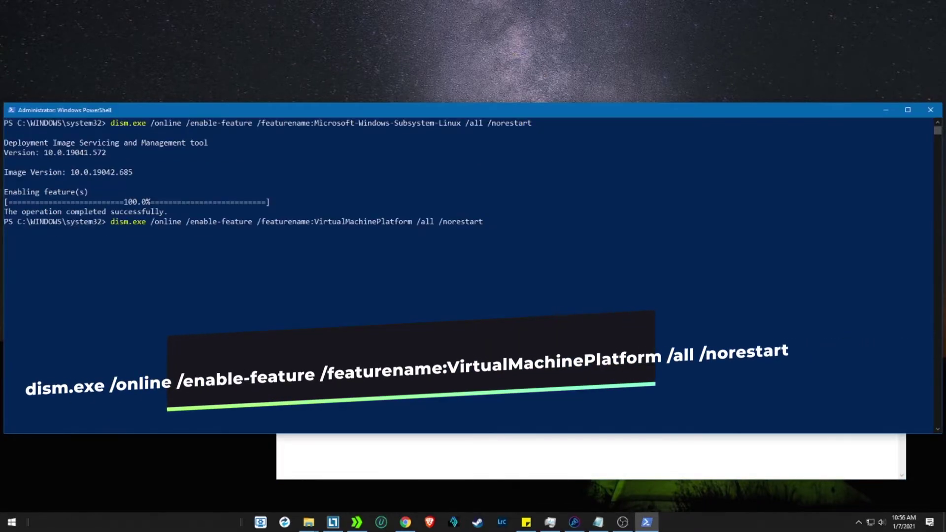
{"action": "key", "text": "Return"}
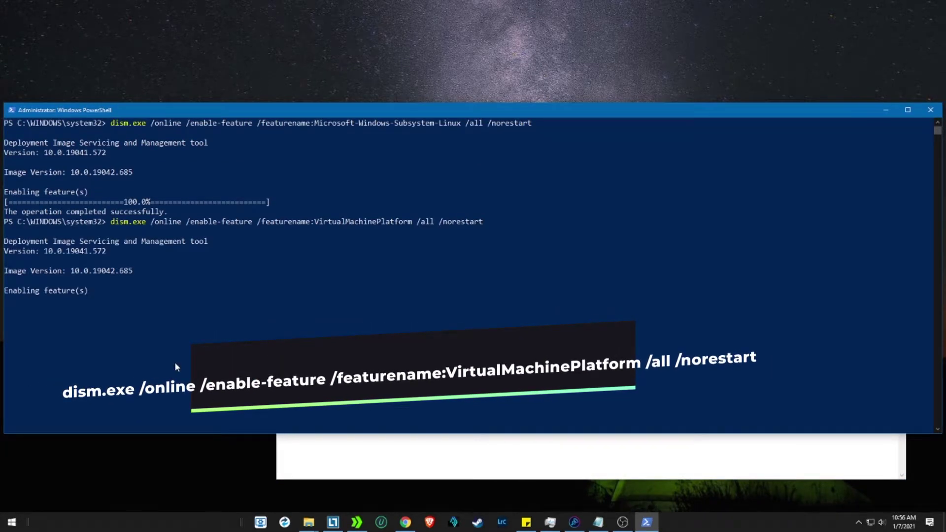
Run 'wsl --set-default-version 2' to make WSL 2 the default, then close PowerShell
{"action": "left_click", "coordinate": [314, 454]}
{"action": "left_click_drag", "start_coordinate": [387, 239], "coordinate": [219, 243]}
{"action": "key", "text": "ctrl+c"}
{"action": "left_click", "coordinate": [206, 349]}
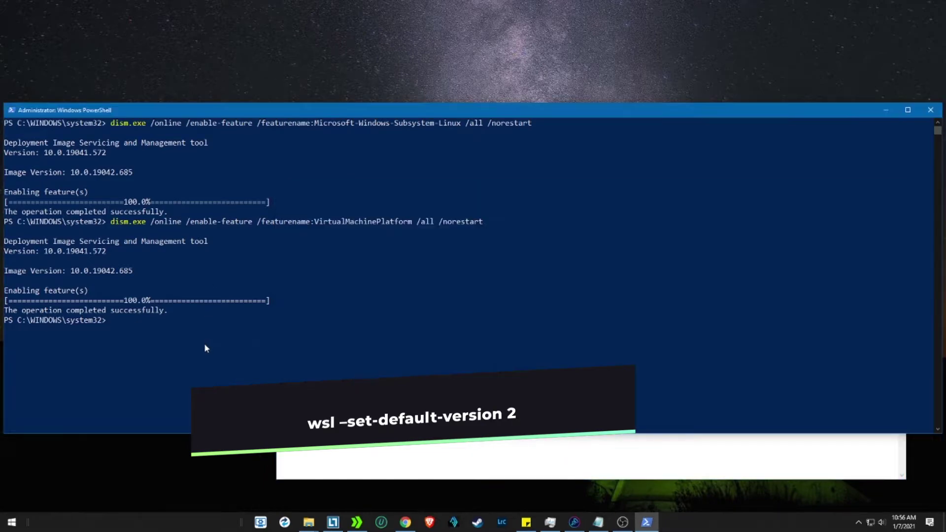
{"action": "right_click", "coordinate": [206, 349]}
{"action": "key", "text": "Return"}
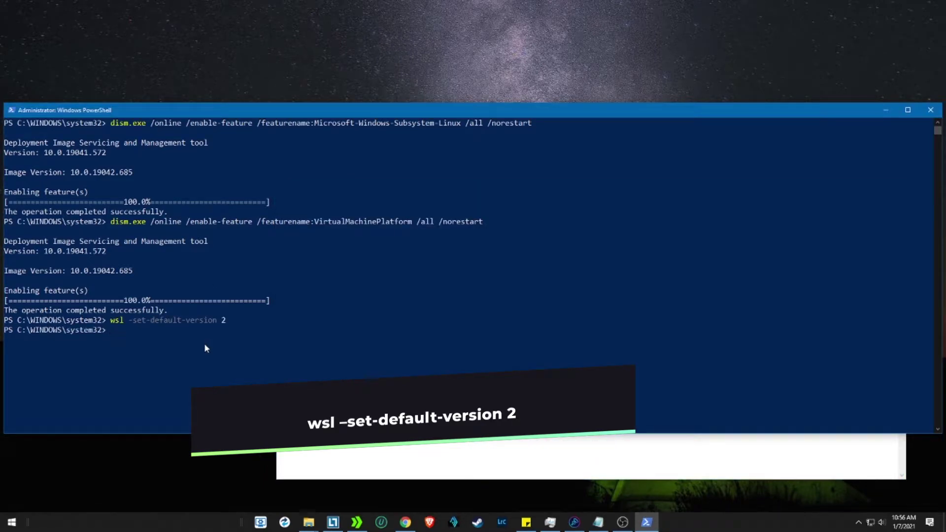
{"action": "left_click", "coordinate": [929, 110]}
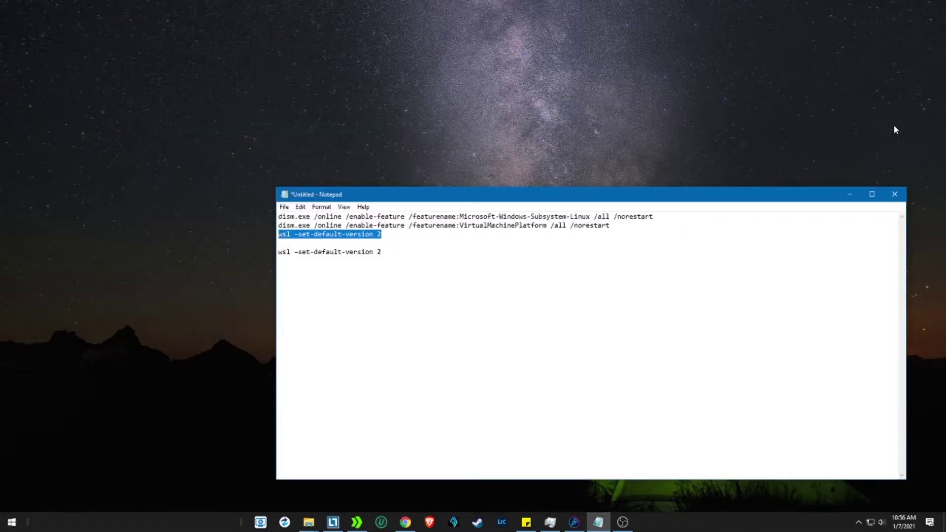
Launch Microsoft Store, search for linux and open the Ubuntu 20.04 LTS product page
{"action": "key", "text": "super"}
{"action": "type", "text": "store"}
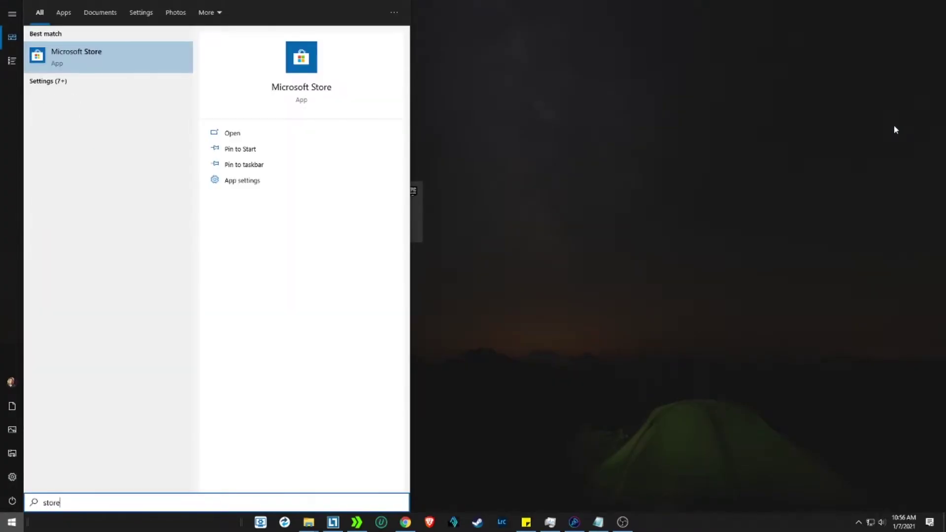
{"action": "key", "text": "Return"}
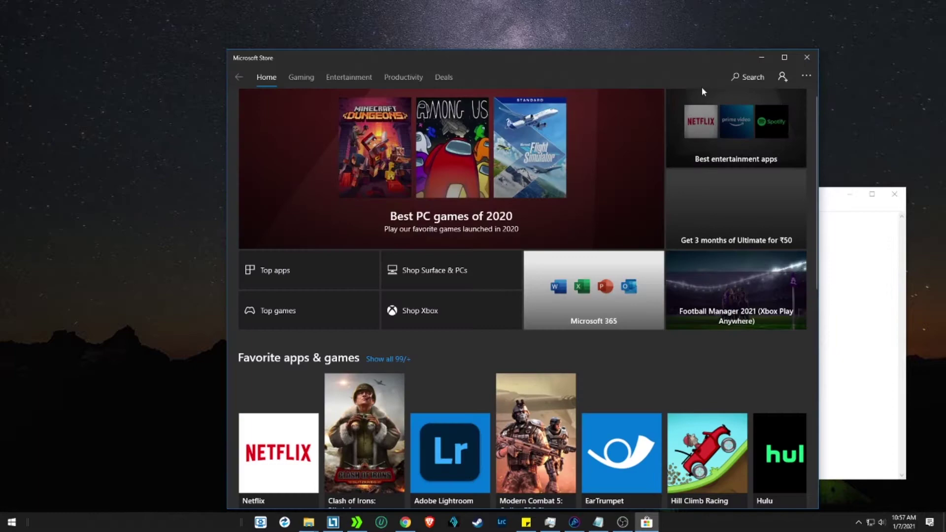
{"action": "left_click", "coordinate": [750, 78]}
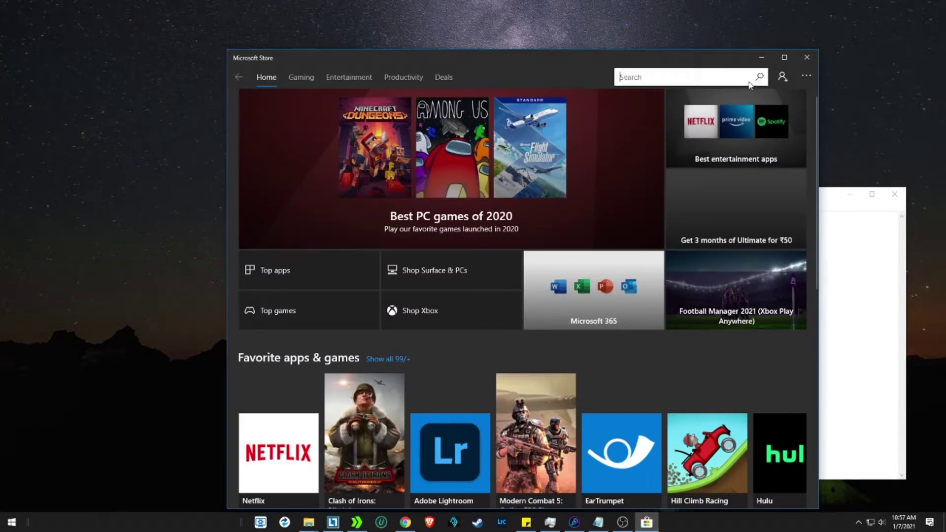
{"action": "type", "text": "i"}
{"action": "type", "text": "inux"}
{"action": "key", "text": "Return"}
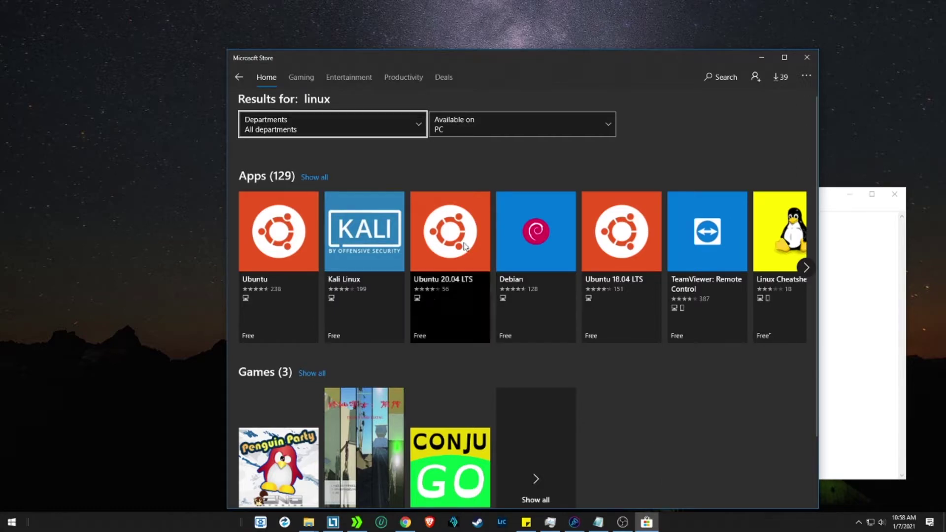
{"action": "left_click", "coordinate": [426, 238]}
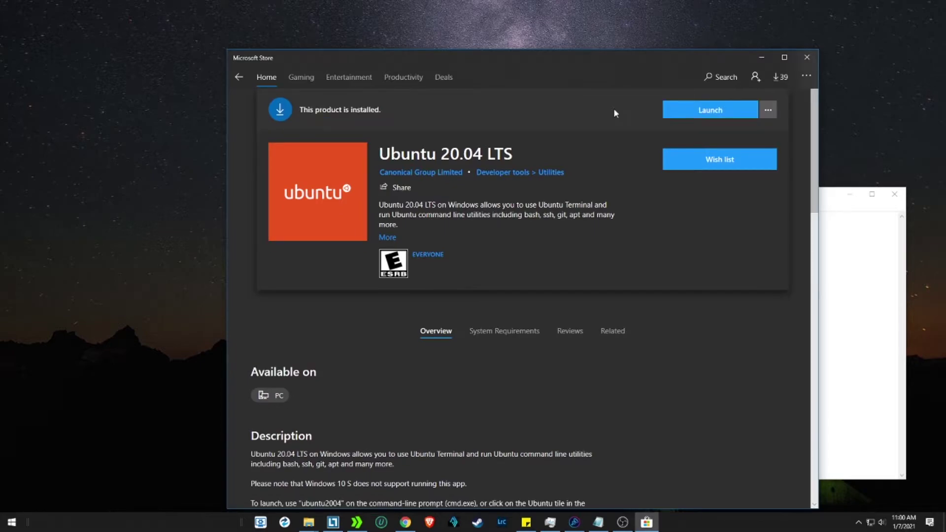
Launch the installed Ubuntu 20.04 LTS console, using Start search 'ubun'
{"action": "left_click", "coordinate": [709, 108]}
{"action": "left_click", "coordinate": [807, 57]}
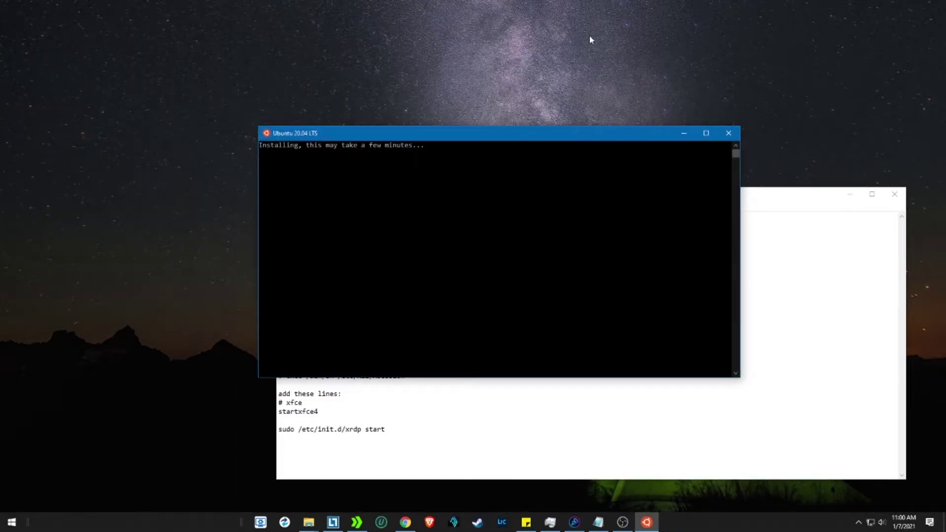
{"action": "key", "text": "super"}
{"action": "type", "text": "ubun"}
{"action": "key", "text": "Return"}
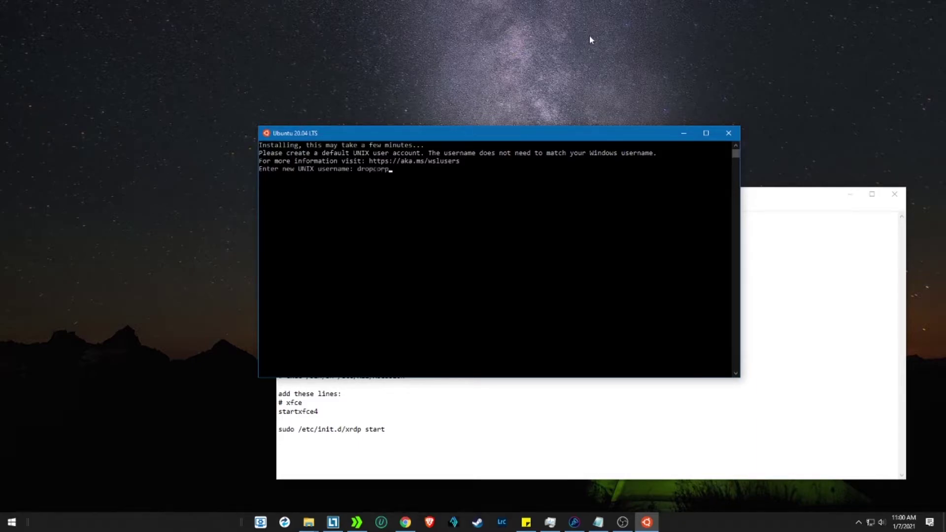
Create the default UNIX username and password, then clear the terminal
{"action": "key", "text": "Return"}
{"action": "key", "text": "Return"}
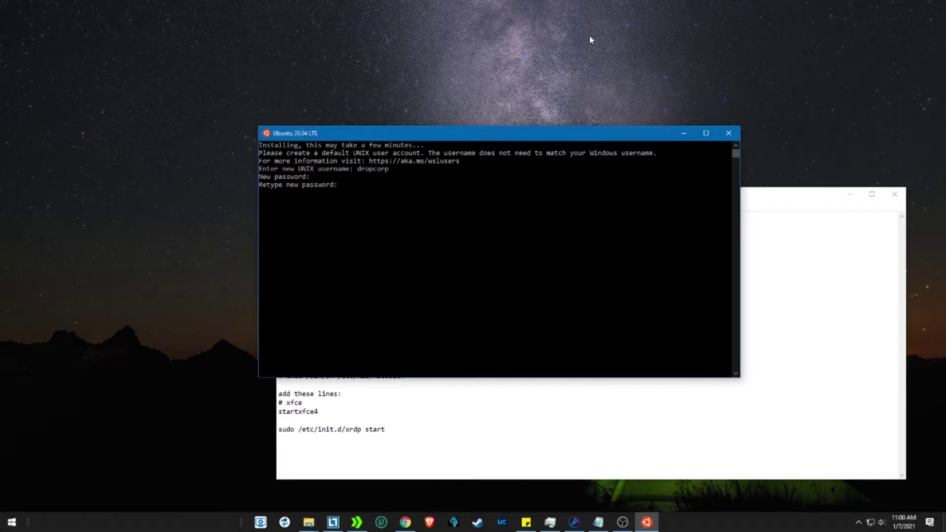
{"action": "key", "text": "Return"}
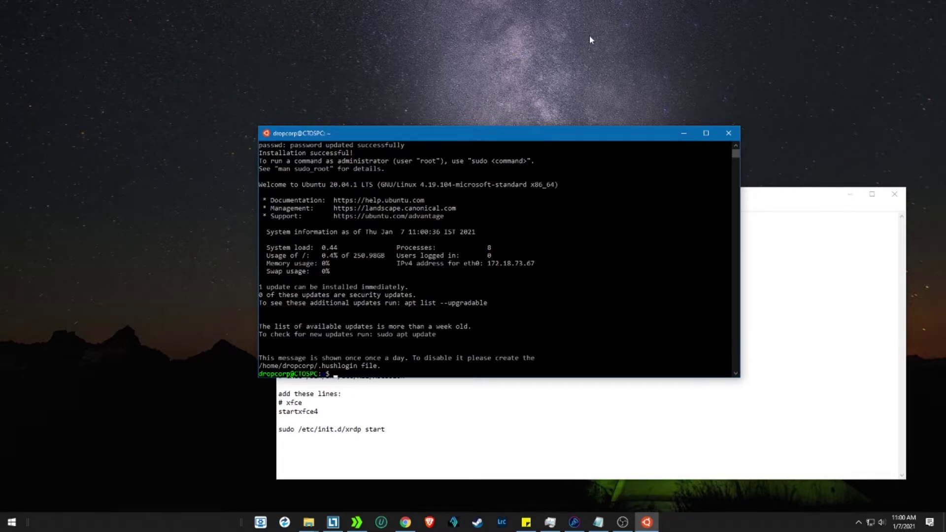
{"action": "type", "text": "clear"}
{"action": "key", "text": "Return"}
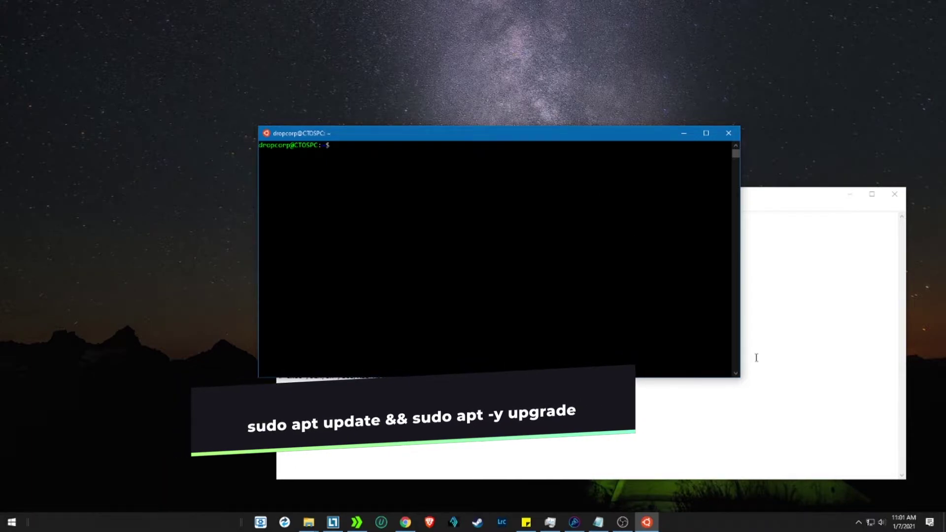
Paste and run 'sudo apt update && sudo apt -y upgrade' in the Ubuntu terminal
{"action": "left_click", "coordinate": [790, 364]}
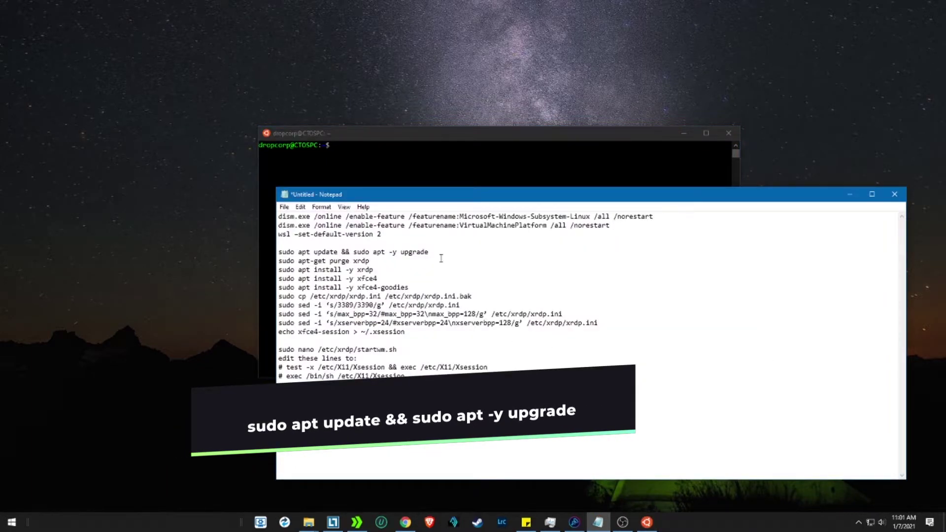
{"action": "left_click_drag", "start_coordinate": [279, 261], "coordinate": [330, 260]}
{"action": "left_click_drag", "start_coordinate": [428, 252], "coordinate": [279, 251]}
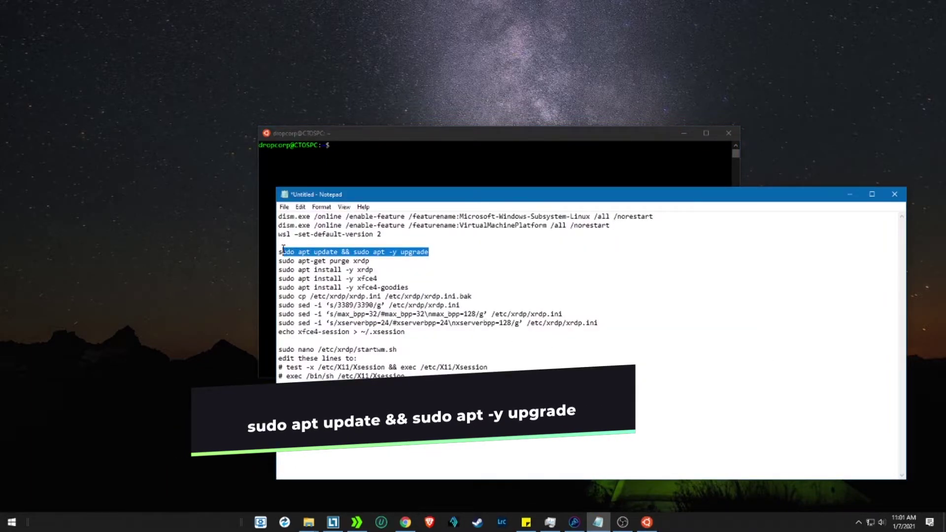
{"action": "left_click", "coordinate": [385, 175]}
{"action": "right_click", "coordinate": [392, 173]}
{"action": "key", "text": "Return"}
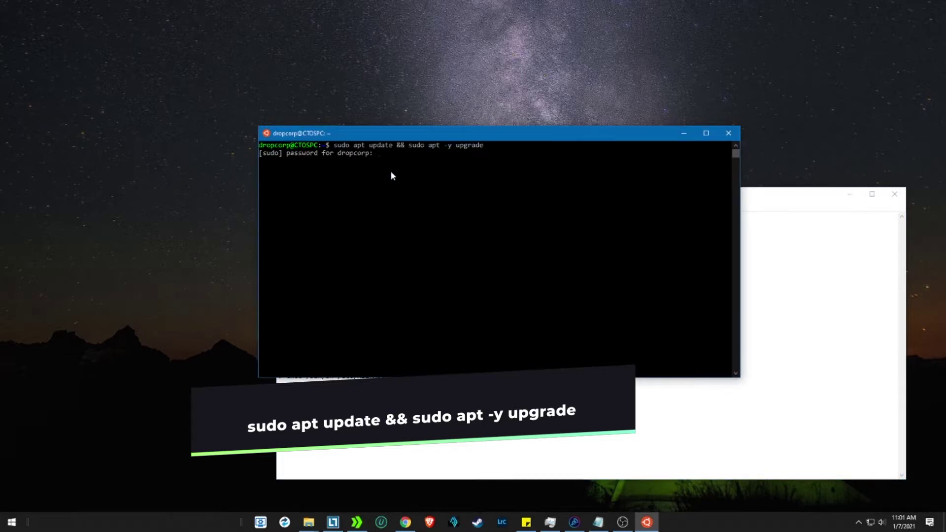
Enter the sudo password, let the upgrade finish, and clear the terminal
{"action": "key", "text": "Return"}
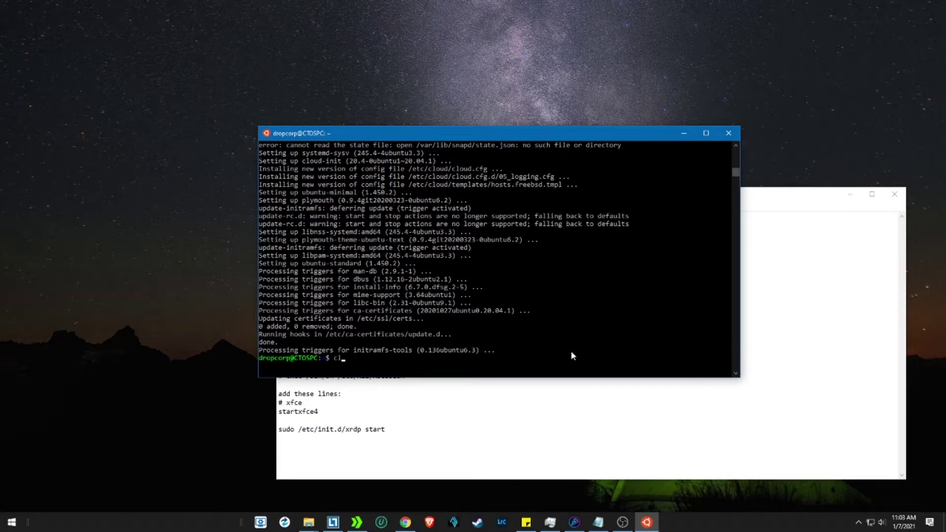
{"action": "type", "text": "ear"}
{"action": "key", "text": "Return"}
{"action": "left_click", "coordinate": [821, 382]}
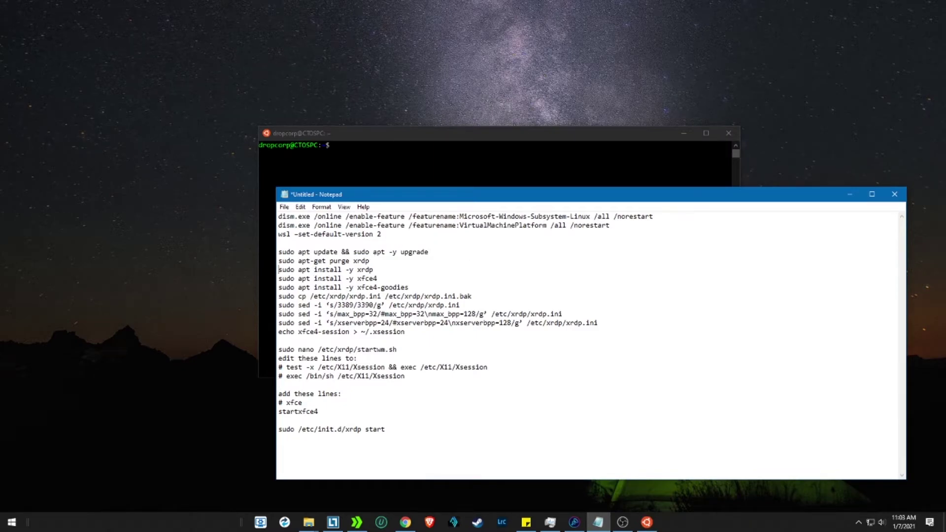
Run 'sudo apt-get purge xrdp' in the Ubuntu terminal to remove any existing xrdp
{"action": "left_click_drag", "start_coordinate": [370, 260], "coordinate": [276, 262]}
{"action": "key", "text": "ctrl+c"}
{"action": "left_click", "coordinate": [418, 165]}
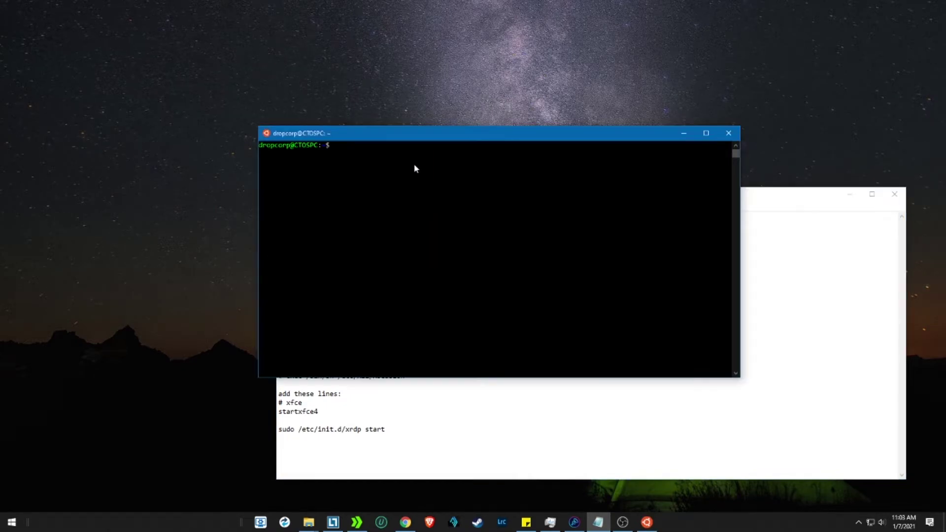
{"action": "right_click", "coordinate": [414, 168]}
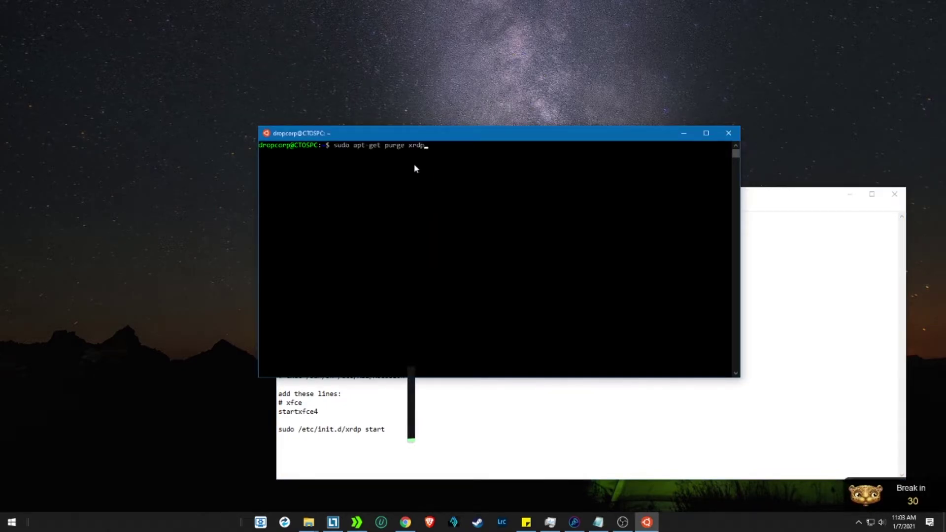
{"action": "left_click", "coordinate": [858, 522]}
{"action": "right_click", "coordinate": [848, 484]}
{"action": "key", "text": "Escape"}
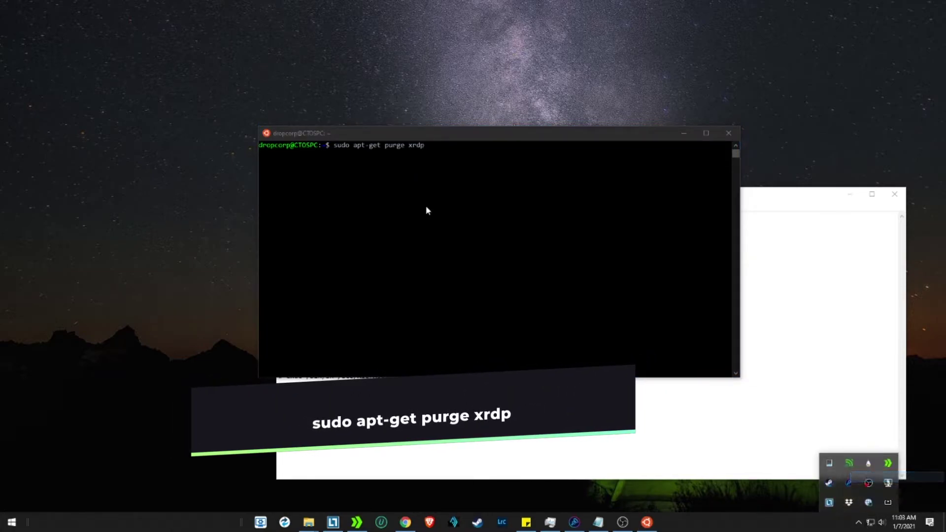
{"action": "left_click", "coordinate": [423, 204]}
{"action": "key", "text": "Return"}
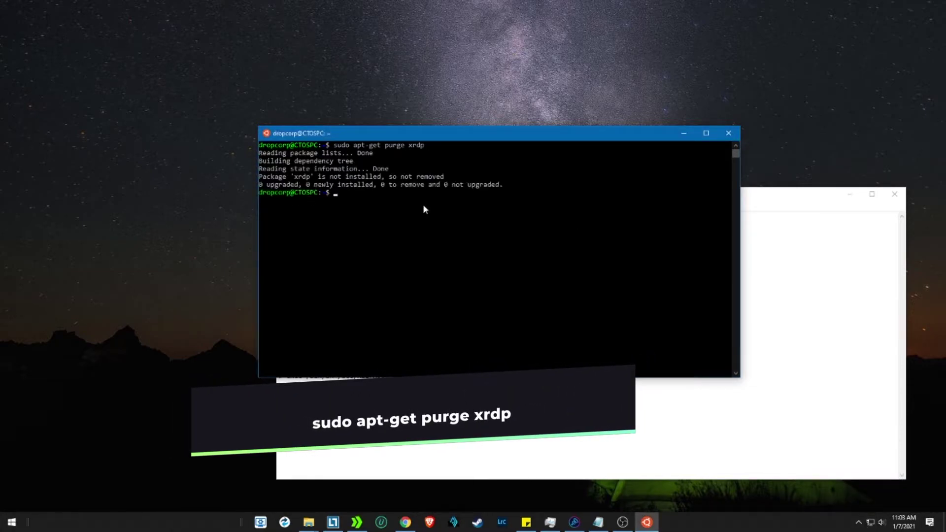
Install xrdp with 'sudo apt install -y xrdp'
{"action": "key", "text": "alt+Tab"}
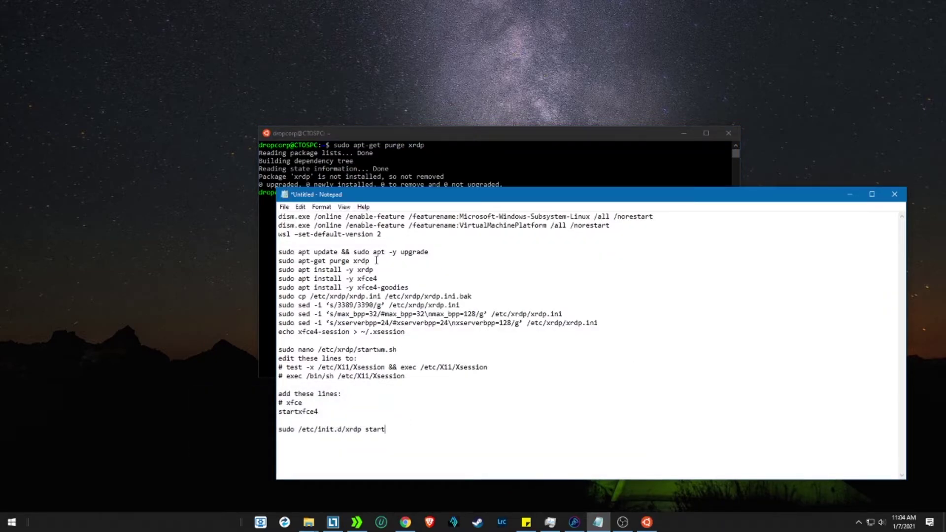
{"action": "mouse_move", "coordinate": [369, 260]}
{"action": "left_mouse_down"}
{"action": "mouse_move", "coordinate": [277, 265]}
{"action": "mouse_move", "coordinate": [280, 276]}
{"action": "mouse_move", "coordinate": [373, 270]}
{"action": "left_mouse_up"}
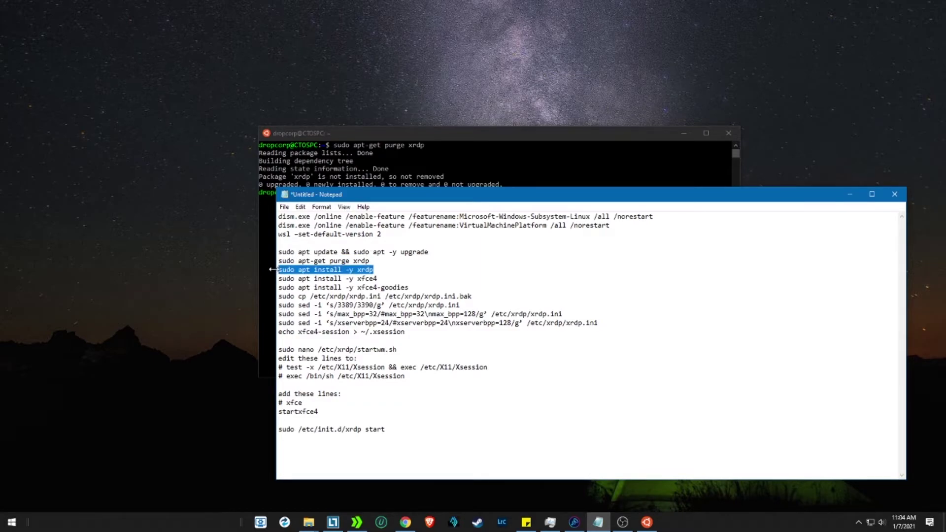
{"action": "key", "text": "ctrl+c"}
{"action": "key", "text": "alt+Tab"}
{"action": "right_click", "coordinate": [383, 306]}
{"action": "key", "text": "Return"}
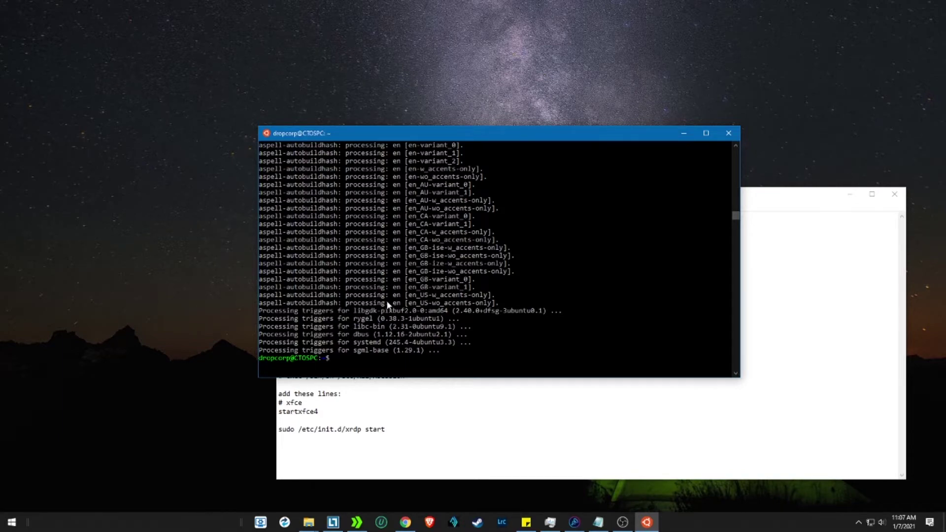
Run 'sudo apt install -y xfce4' and keep gdm3 as the default display manager
{"action": "left_click", "coordinate": [668, 416]}
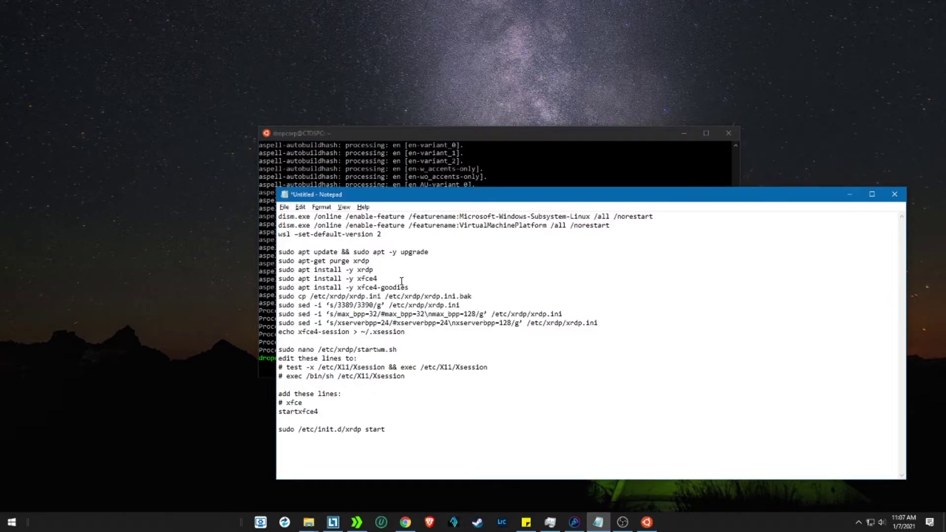
{"action": "left_click_drag", "start_coordinate": [402, 280], "coordinate": [278, 280]}
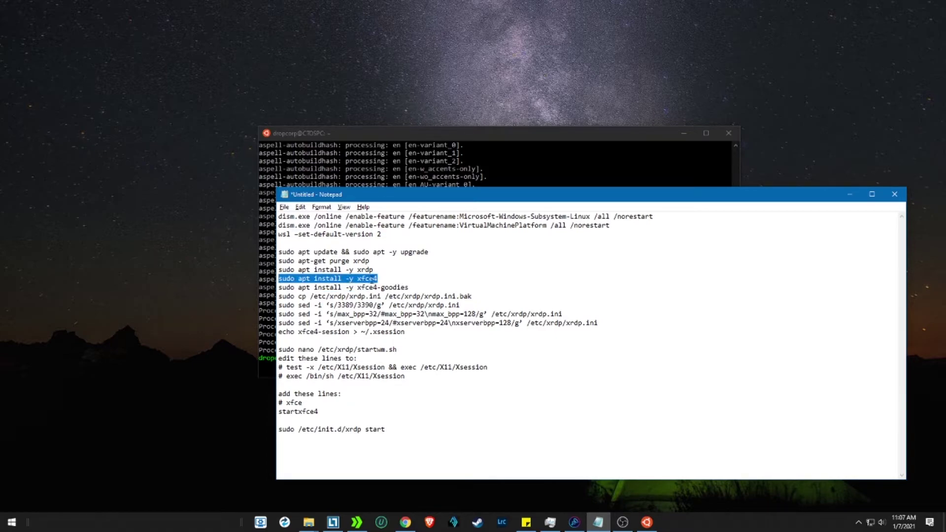
{"action": "left_click_drag", "start_coordinate": [378, 279], "coordinate": [357, 279]}
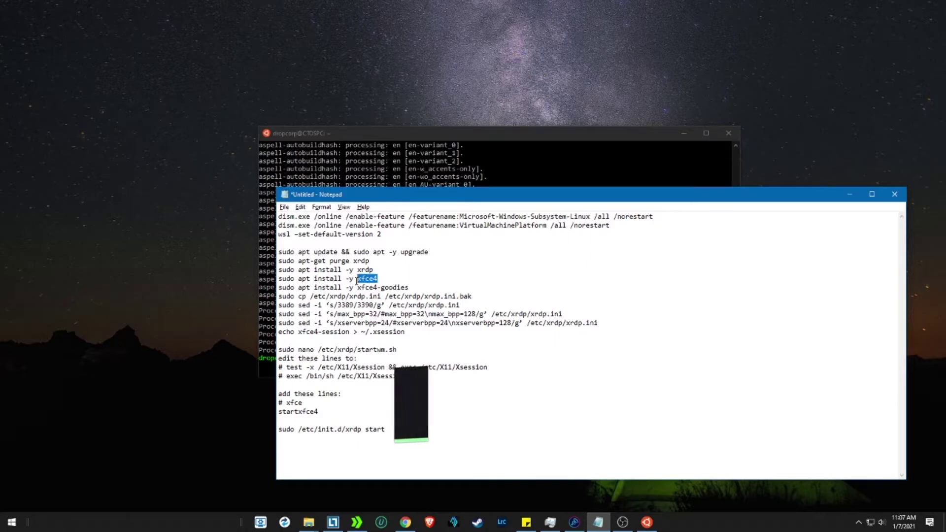
{"action": "left_click", "coordinate": [542, 185]}
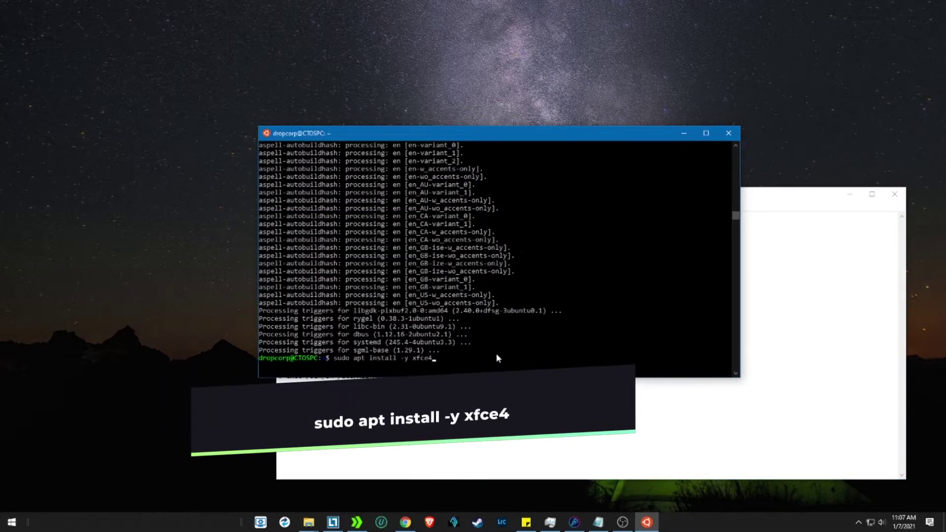
{"action": "key", "text": "Return"}
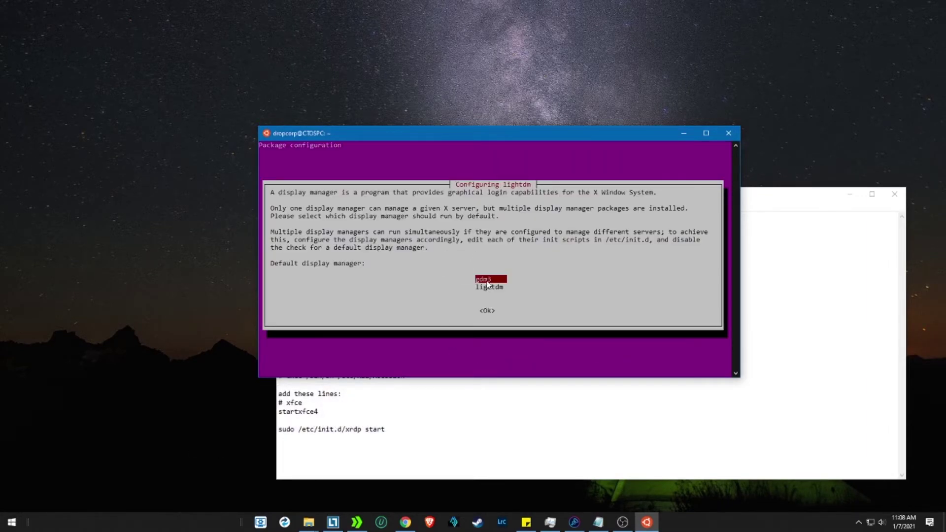
{"action": "key", "text": "Tab"}
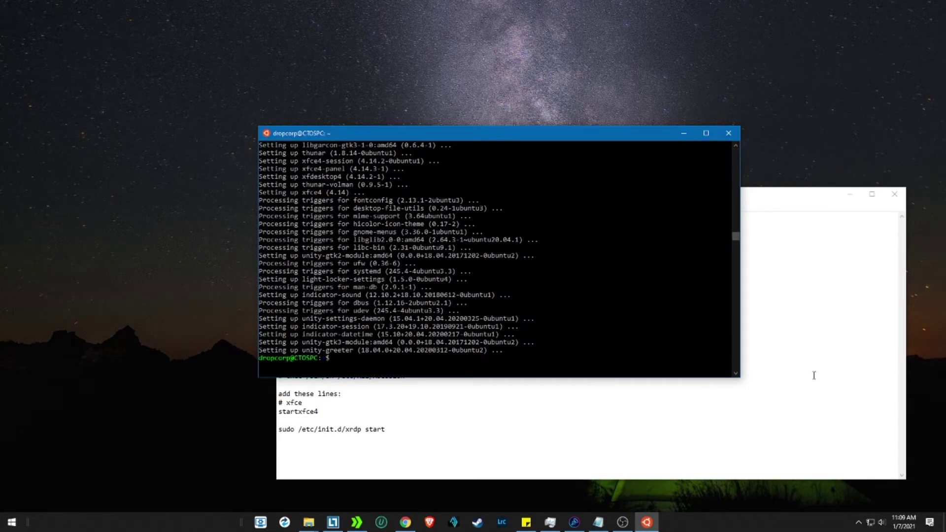
Install xfce4-goodies with 'sudo apt install -y xfce4-goodies'
{"action": "left_click", "coordinate": [814, 376]}
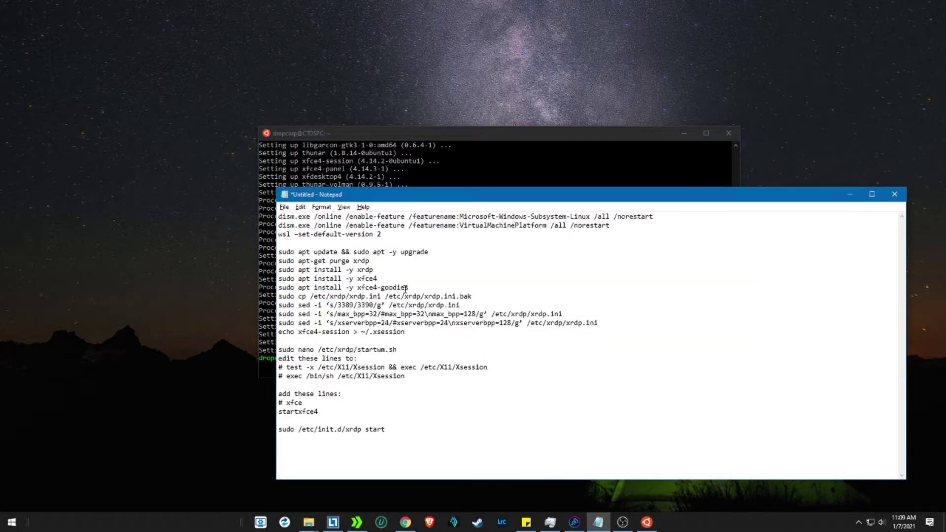
{"action": "mouse_move", "coordinate": [279, 296]}
{"action": "left_mouse_down"}
{"action": "mouse_move", "coordinate": [312, 296]}
{"action": "mouse_move", "coordinate": [280, 290]}
{"action": "left_mouse_up"}
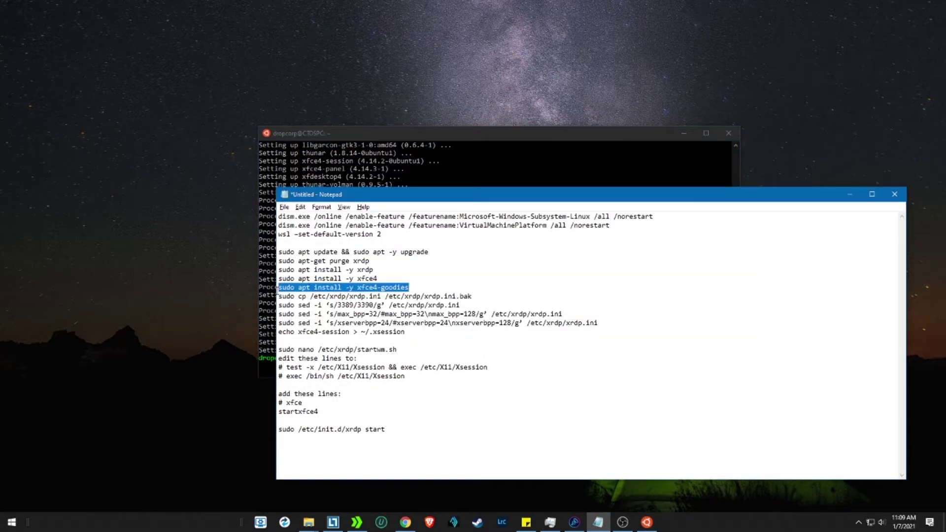
{"action": "key", "text": "ctrl+c"}
{"action": "left_click", "coordinate": [456, 186]}
{"action": "right_click", "coordinate": [426, 362]}
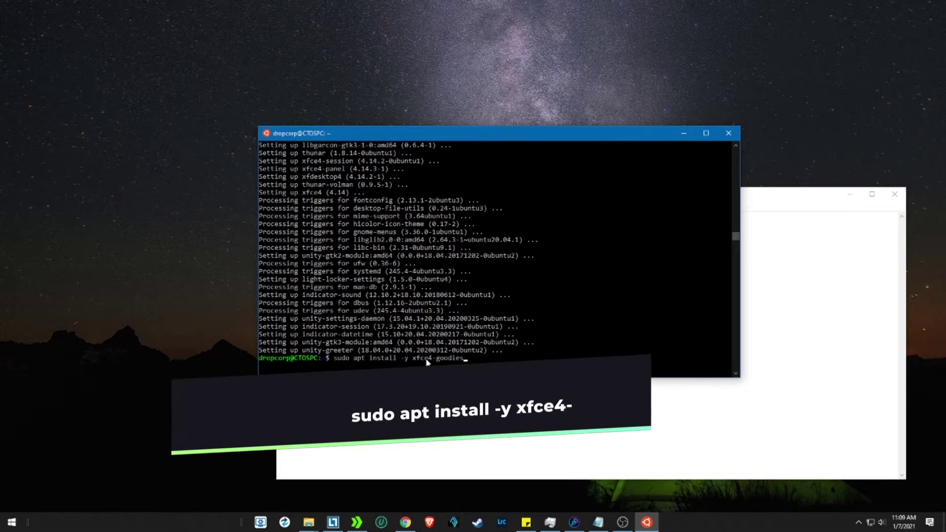
{"action": "key", "text": "Return"}
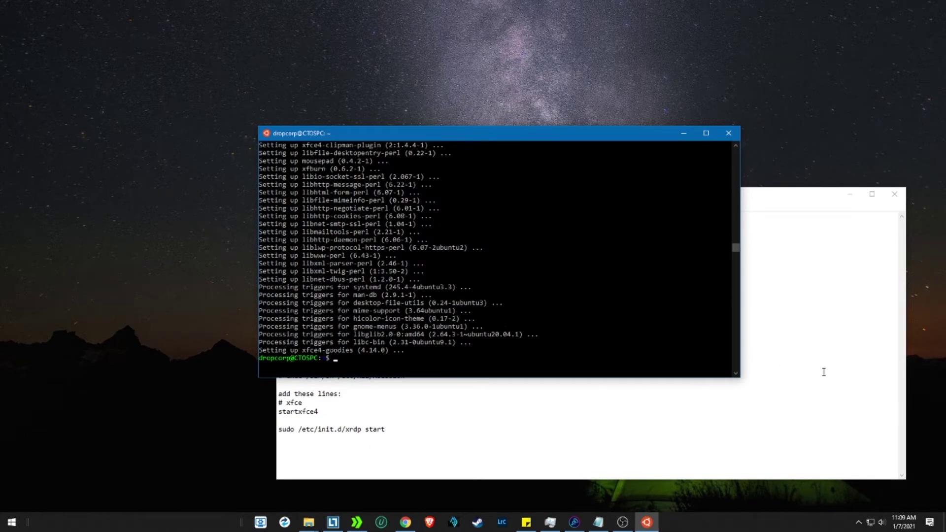
Back up /etc/xrdp/xrdp.ini to /etc/xrdp/xrdp.ini.bak with sudo cp
{"action": "left_click", "coordinate": [840, 383]}
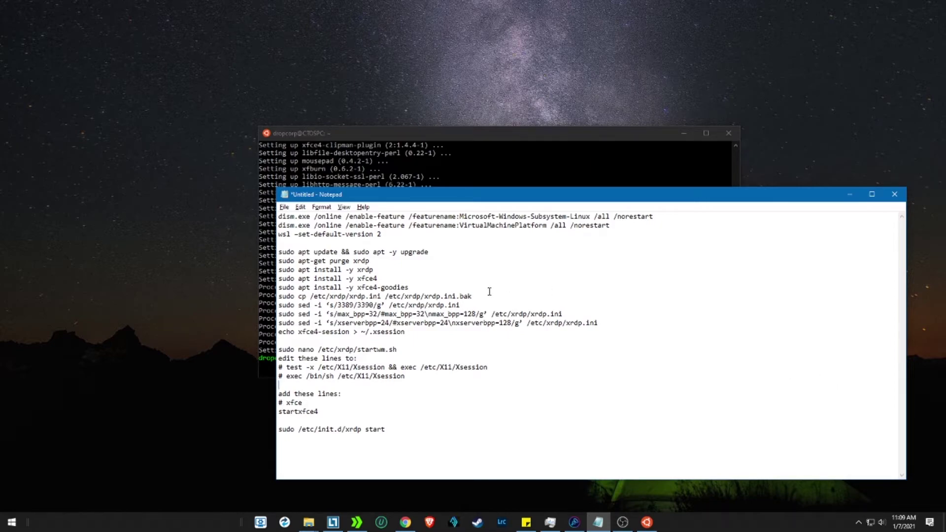
{"action": "left_click_drag", "start_coordinate": [279, 297], "coordinate": [472, 297]}
{"action": "key", "text": "ctrl+c"}
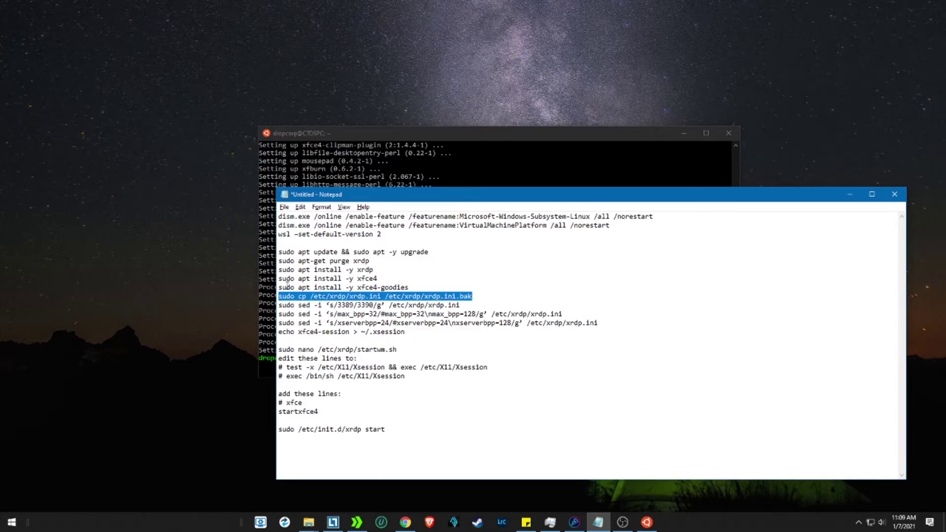
{"action": "left_click", "coordinate": [435, 173]}
{"action": "right_click", "coordinate": [434, 349]}
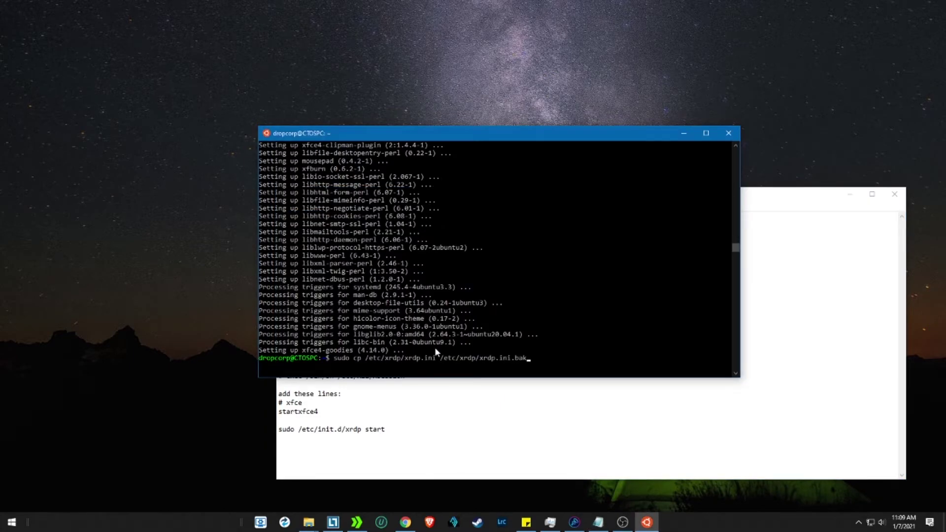
{"action": "key", "text": "Return"}
Fix the quotes and run the sed command changing the xrdp port from 3389 to 3390
{"action": "left_click", "coordinate": [515, 391]}
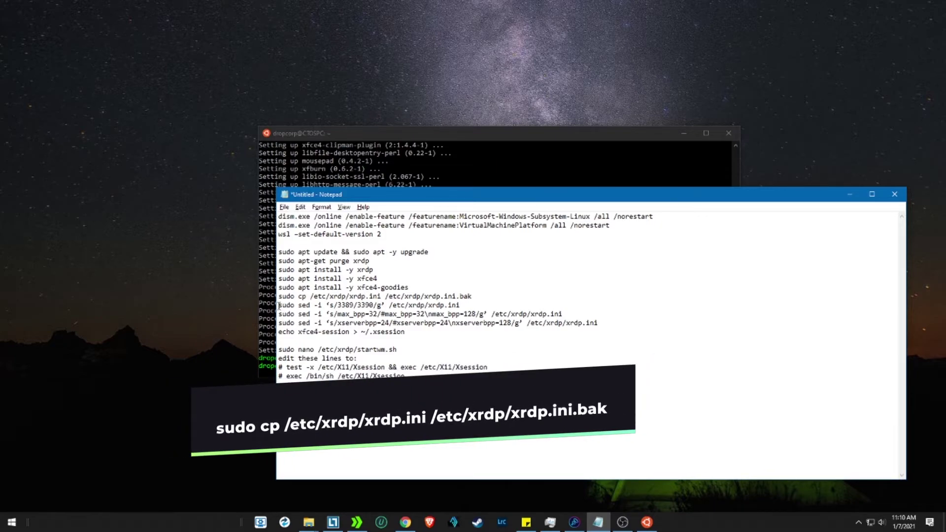
{"action": "left_click_drag", "start_coordinate": [279, 305], "coordinate": [463, 303]}
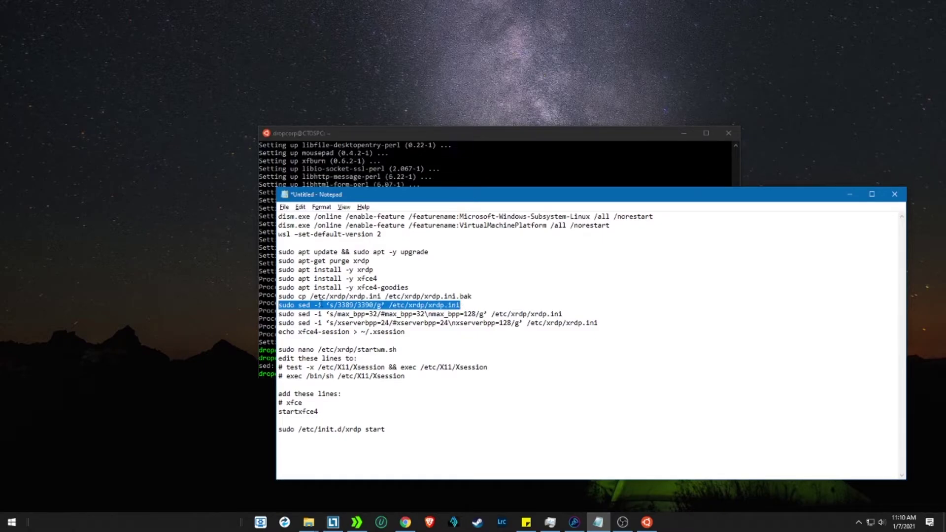
{"action": "left_click", "coordinate": [322, 304]}
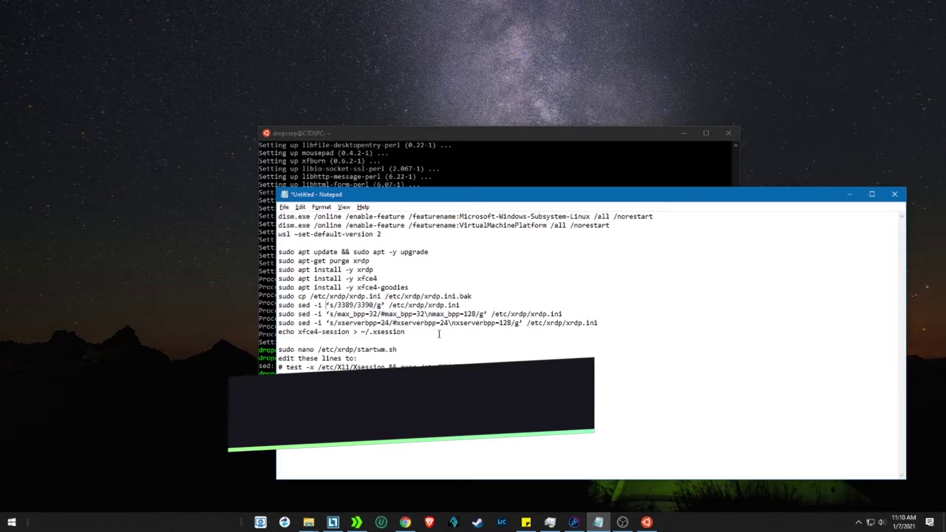
{"action": "triple_click", "coordinate": [387, 305]}
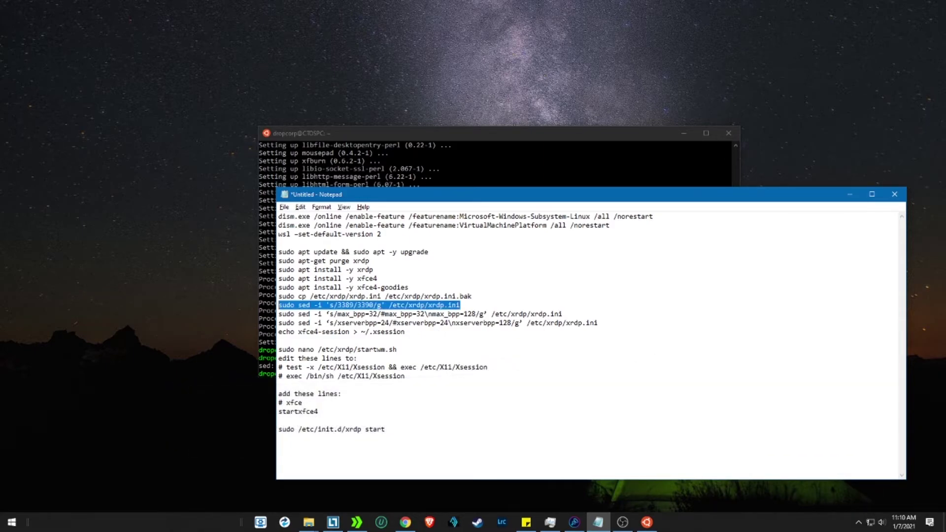
{"action": "left_click", "coordinate": [505, 172]}
{"action": "right_click", "coordinate": [443, 346]}
{"action": "type", "text": "cl"}
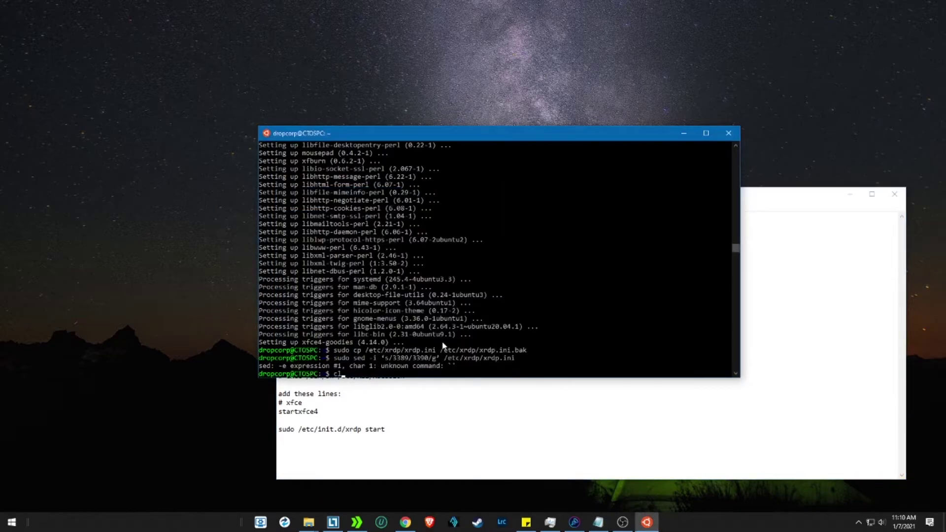
{"action": "type", "text": "ear"}
{"action": "key", "text": "Return"}
{"action": "right_click", "coordinate": [443, 347]}
{"action": "key", "text": "Return"}
Run the sed commands setting max_bpp and xserverbpp to 128 in xrdp.ini
{"action": "triple_click", "coordinate": [443, 314]}
{"action": "key", "text": "ctrl+c"}
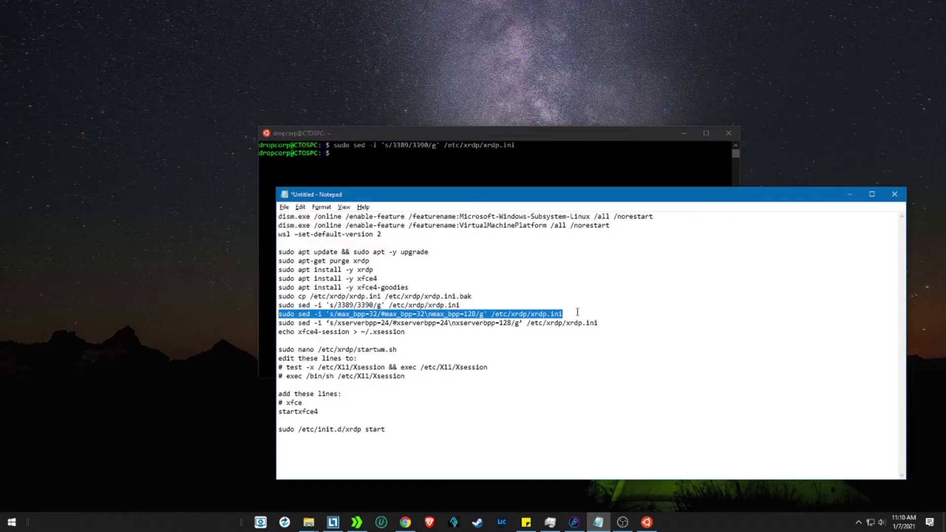
{"action": "left_click", "coordinate": [541, 157]}
{"action": "right_click", "coordinate": [541, 157]}
{"action": "key", "text": "Return"}
{"action": "left_click", "coordinate": [603, 400]}
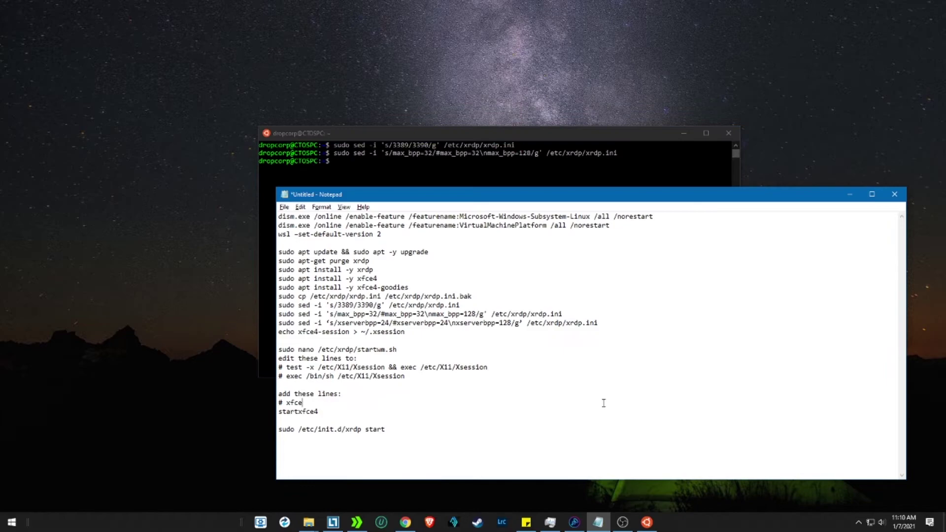
{"action": "triple_click", "coordinate": [399, 321]}
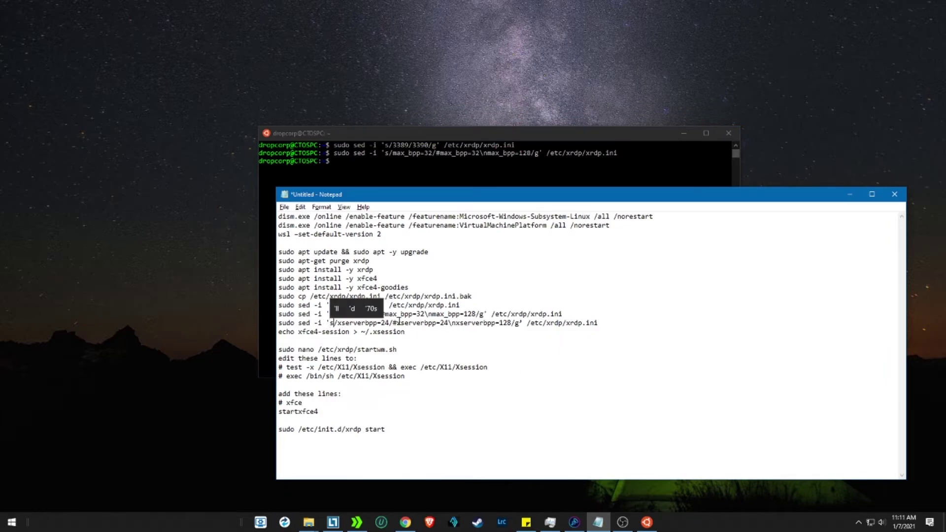
{"action": "left_click", "coordinate": [399, 322]}
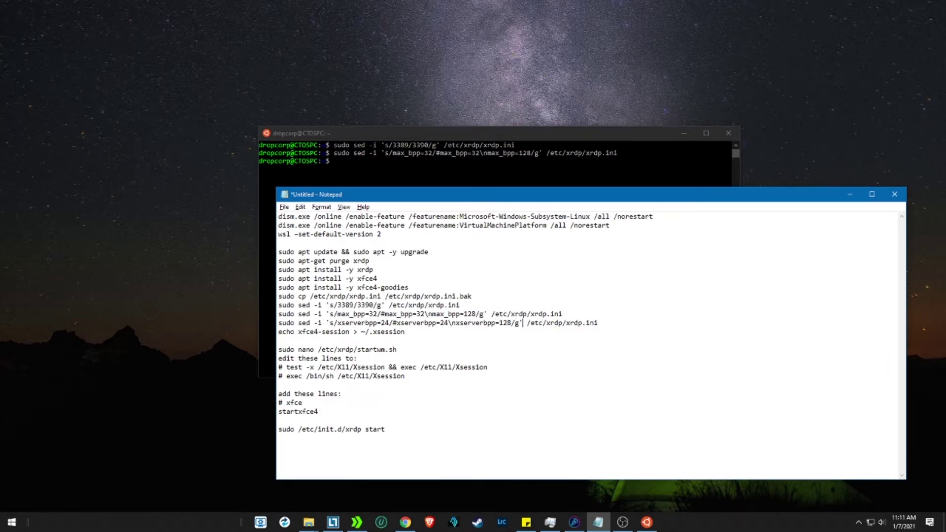
{"action": "triple_click", "coordinate": [399, 321]}
{"action": "left_click", "coordinate": [549, 169]}
{"action": "right_click", "coordinate": [549, 170]}
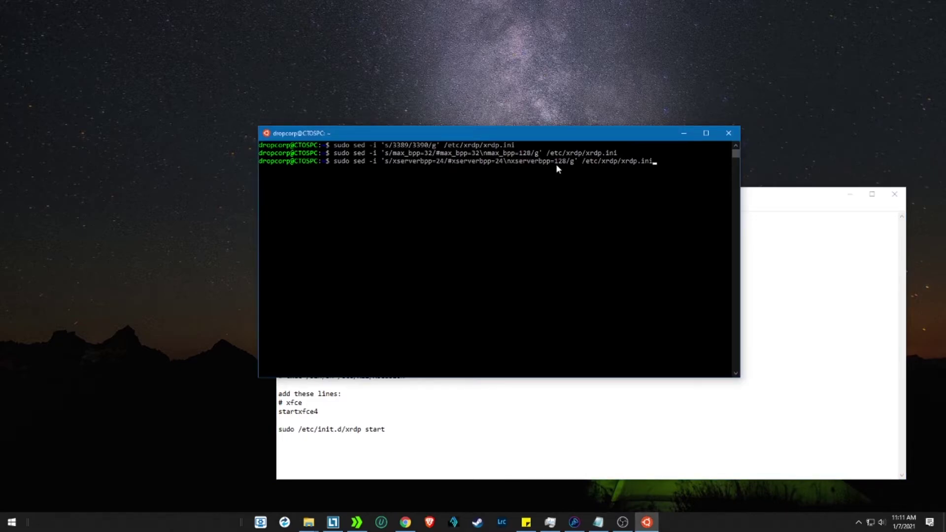
{"action": "key", "text": "Return"}
Run 'echo xfce4-session > ~/.xsession' to make xfce4-session the session
{"action": "left_click", "coordinate": [608, 415]}
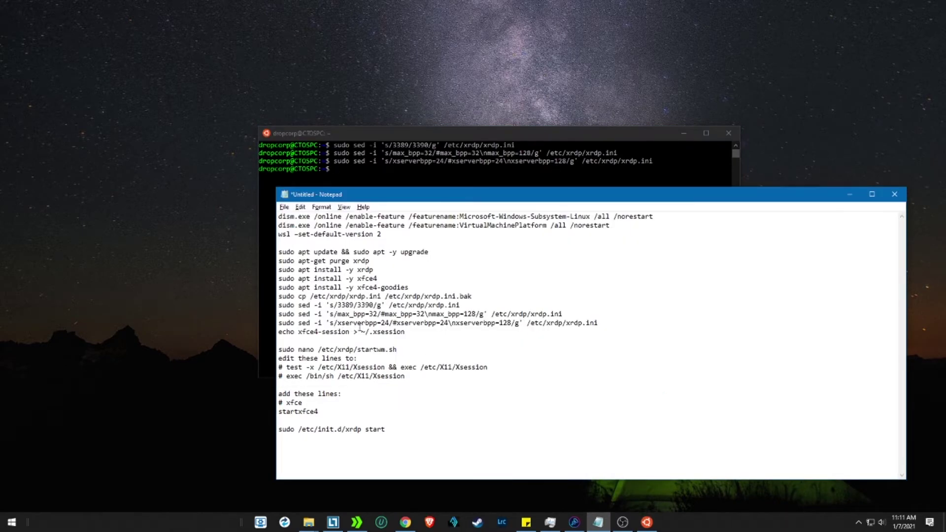
{"action": "left_click_drag", "start_coordinate": [406, 332], "coordinate": [280, 332]}
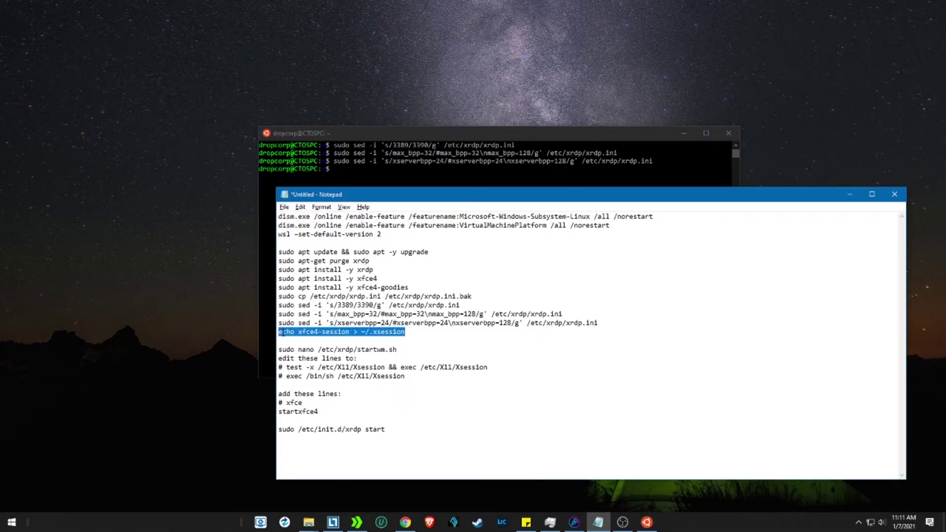
{"action": "key", "text": "ctrl+c"}
{"action": "left_click", "coordinate": [537, 184]}
{"action": "right_click", "coordinate": [536, 184]}
{"action": "key", "text": "Return"}
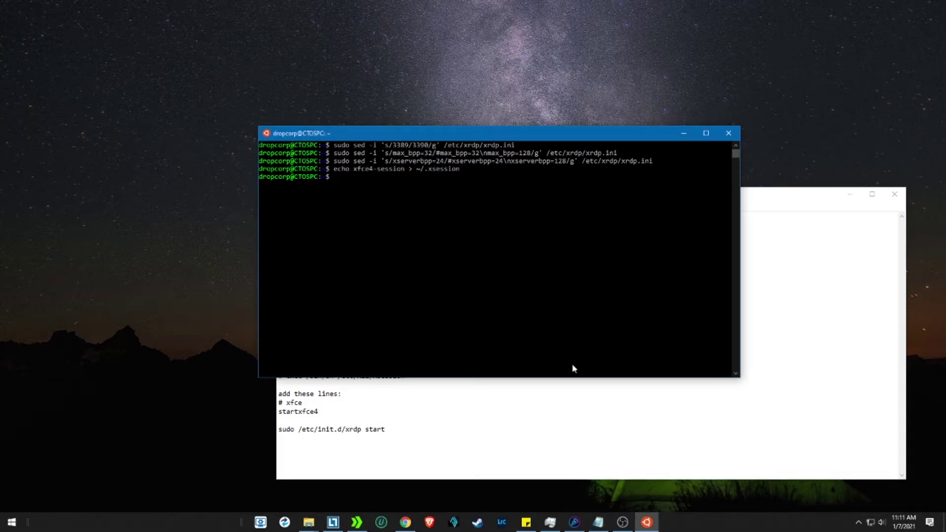
{"action": "left_click", "coordinate": [542, 396]}
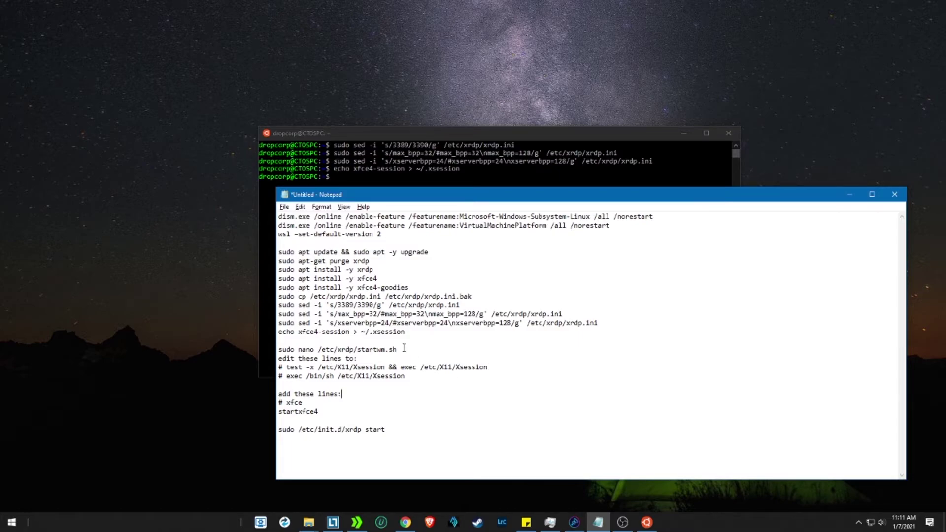
Open /etc/xrdp/startwm.sh in nano with 'sudo nano /etc/xrdp/startwm.sh'
{"action": "left_click_drag", "start_coordinate": [286, 367], "coordinate": [316, 407]}
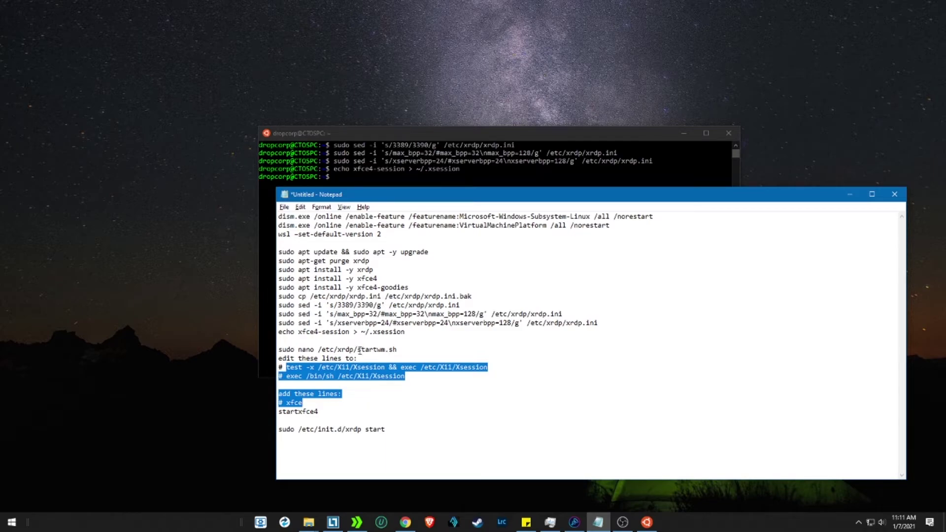
{"action": "left_click_drag", "start_coordinate": [358, 349], "coordinate": [397, 350]}
{"action": "left_click", "coordinate": [411, 350]}
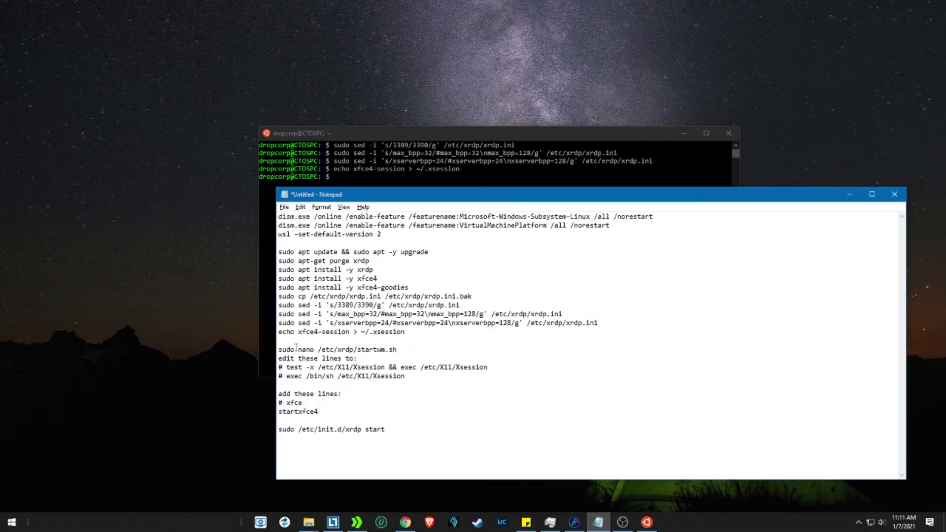
{"action": "left_click_drag", "start_coordinate": [297, 349], "coordinate": [314, 349]}
{"action": "left_click_drag", "start_coordinate": [398, 350], "coordinate": [280, 349]}
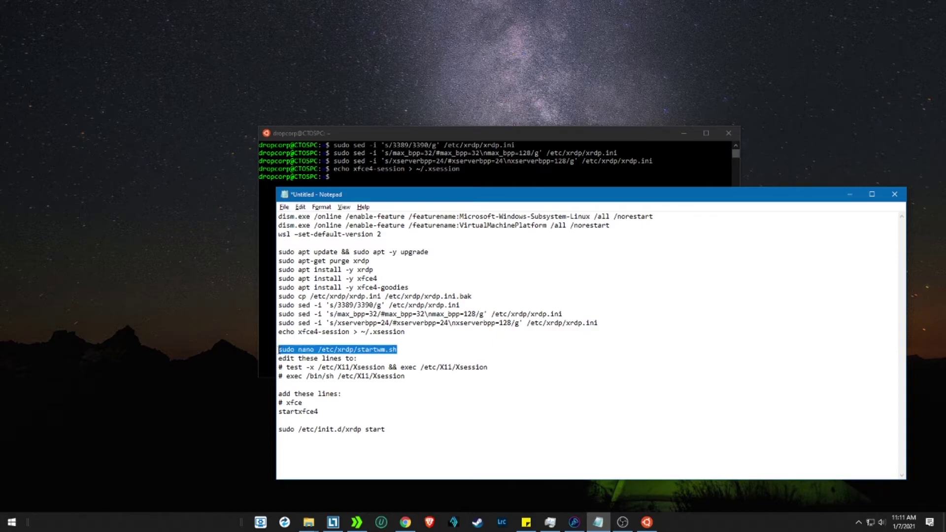
{"action": "left_click", "coordinate": [413, 180]}
{"action": "right_click", "coordinate": [412, 180]}
{"action": "key", "text": "Return"}
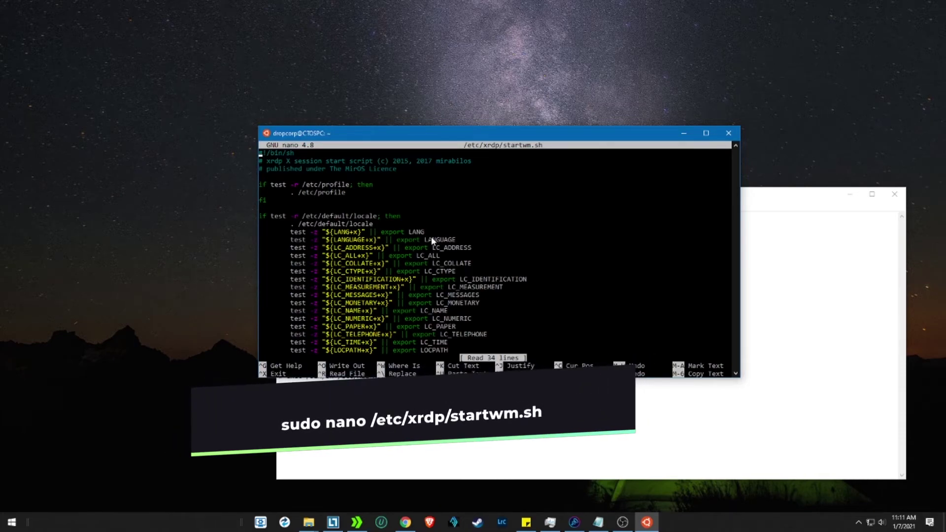
Replace the test -x Xsession and exec /bin/sh Xsession lines with commented-out versions
{"action": "key", "text": "Down"}
{"action": "key", "text": "Down"}
{"action": "key", "text": "Down"}
{"action": "key", "text": "Down"}
{"action": "key", "text": "Down"}
{"action": "key", "text": "Down"}
{"action": "key", "text": "Down"}
{"action": "key", "text": "Down"}
{"action": "key", "text": "Down"}
{"action": "key", "text": "Down"}
{"action": "key", "text": "Down"}
{"action": "key", "text": "Down"}
{"action": "key", "text": "Down"}
{"action": "key", "text": "Down"}
{"action": "key", "text": "Down"}
{"action": "key", "text": "Down"}
{"action": "key", "text": "Down"}
{"action": "key", "text": "Down"}
{"action": "key", "text": "Down"}
{"action": "key", "text": "Down"}
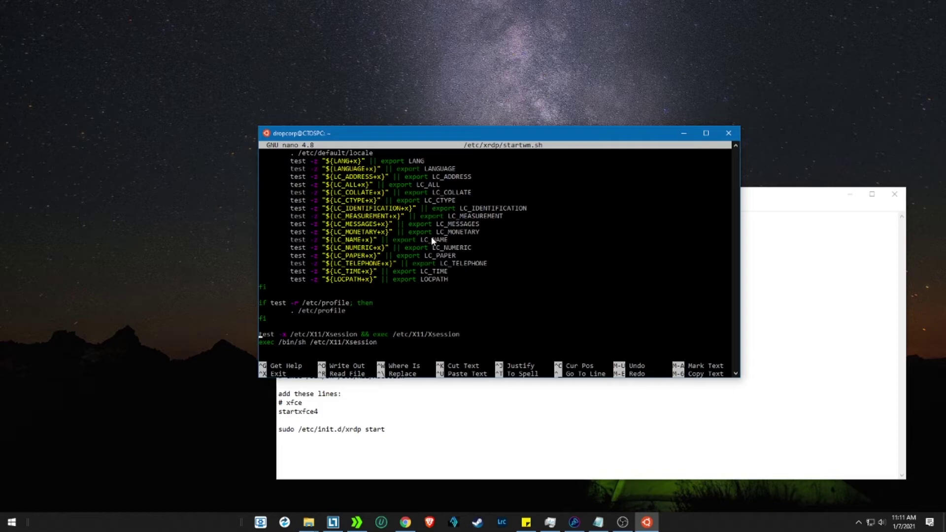
{"action": "key", "text": "Delete"}
{"action": "key", "text": "Delete"}
{"action": "key", "text": "Delete"}
{"action": "key", "text": "Delete"}
{"action": "key", "text": "Delete"}
{"action": "key", "text": "Delete"}
{"action": "key", "text": "Delete"}
{"action": "key", "text": "Delete"}
{"action": "key", "text": "Delete"}
{"action": "key", "text": "Delete"}
{"action": "key", "text": "Delete"}
{"action": "key", "text": "Delete"}
{"action": "key", "text": "Delete"}
{"action": "key", "text": "Delete"}
{"action": "key", "text": "Delete"}
{"action": "key", "text": "Delete"}
{"action": "key", "text": "Delete"}
{"action": "key", "text": "Delete"}
{"action": "key", "text": "Delete"}
{"action": "key", "text": "Delete"}
{"action": "key", "text": "Delete"}
{"action": "key", "text": "Delete"}
{"action": "key", "text": "Delete"}
{"action": "key", "text": "Delete"}
{"action": "key", "text": "Delete"}
{"action": "key", "text": "Delete"}
{"action": "key", "text": "Delete"}
{"action": "key", "text": "Delete"}
{"action": "key", "text": "Delete"}
{"action": "key", "text": "Delete"}
{"action": "key", "text": "Delete"}
{"action": "key", "text": "Delete"}
{"action": "key", "text": "Delete"}
{"action": "key", "text": "Delete"}
{"action": "key", "text": "Delete"}
{"action": "key", "text": "Delete"}
{"action": "key", "text": "Delete"}
{"action": "key", "text": "Delete"}
{"action": "key", "text": "Delete"}
{"action": "key", "text": "Delete"}
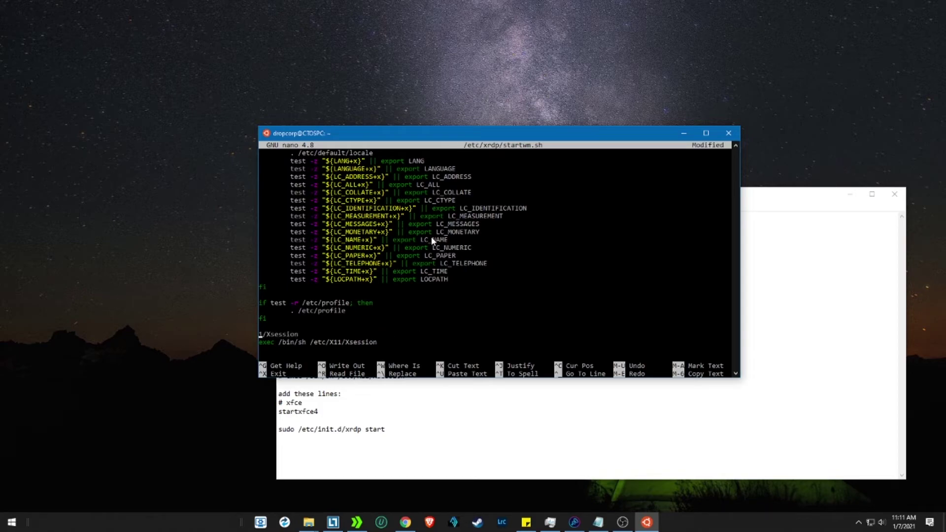
{"action": "left_click", "coordinate": [524, 440]}
{"action": "left_click_drag", "start_coordinate": [491, 367], "coordinate": [276, 367]}
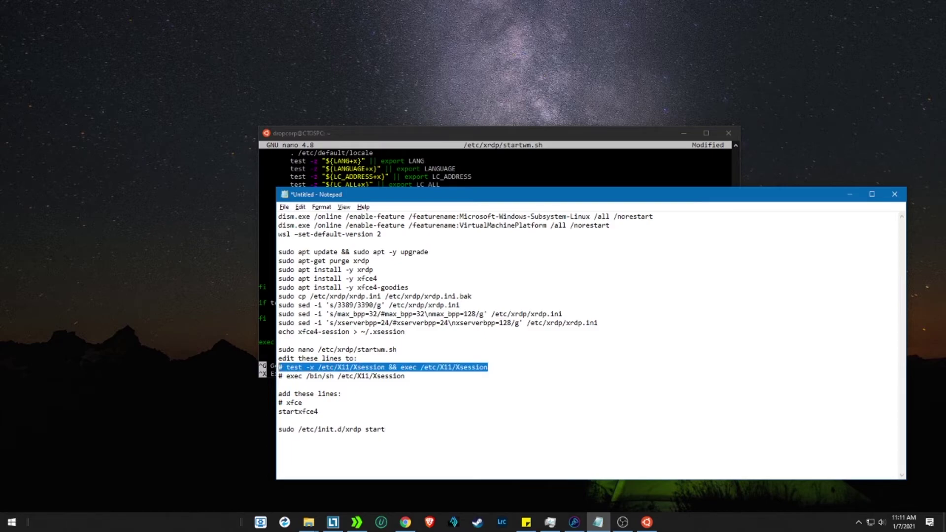
{"action": "left_click", "coordinate": [440, 135]}
{"action": "right_click", "coordinate": [324, 324]}
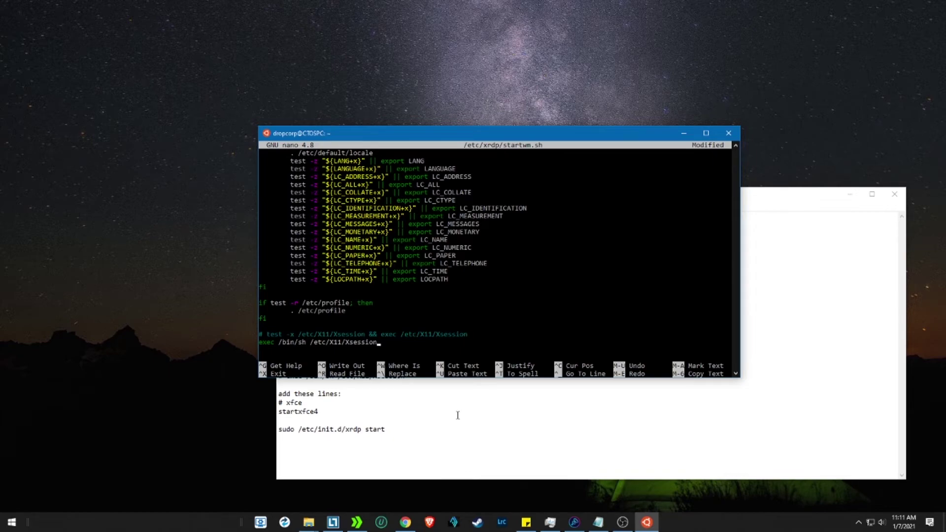
{"action": "key", "text": "BackSpace"}
{"action": "key", "text": "BackSpace"}
{"action": "key", "text": "BackSpace"}
{"action": "key", "text": "BackSpace"}
{"action": "key", "text": "BackSpace"}
{"action": "key", "text": "BackSpace"}
{"action": "key", "text": "BackSpace"}
{"action": "key", "text": "BackSpace"}
{"action": "key", "text": "BackSpace"}
{"action": "key", "text": "BackSpace"}
{"action": "key", "text": "BackSpace"}
{"action": "key", "text": "BackSpace"}
{"action": "key", "text": "BackSpace"}
{"action": "key", "text": "BackSpace"}
{"action": "key", "text": "BackSpace"}
{"action": "key", "text": "BackSpace"}
{"action": "key", "text": "BackSpace"}
{"action": "key", "text": "BackSpace"}
{"action": "key", "text": "BackSpace"}
{"action": "key", "text": "BackSpace"}
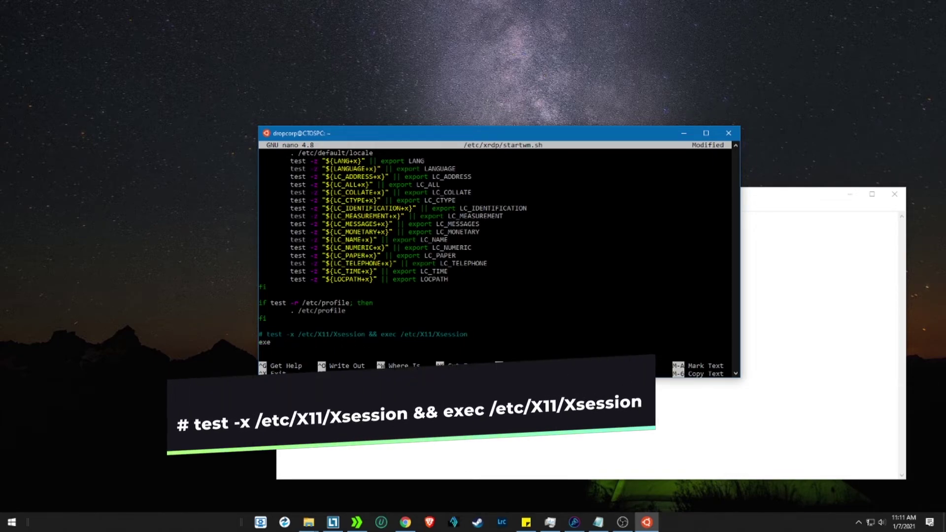
{"action": "key", "text": "BackSpace"}
{"action": "key", "text": "BackSpace"}
{"action": "key", "text": "BackSpace"}
{"action": "key", "text": "alt+Tab"}
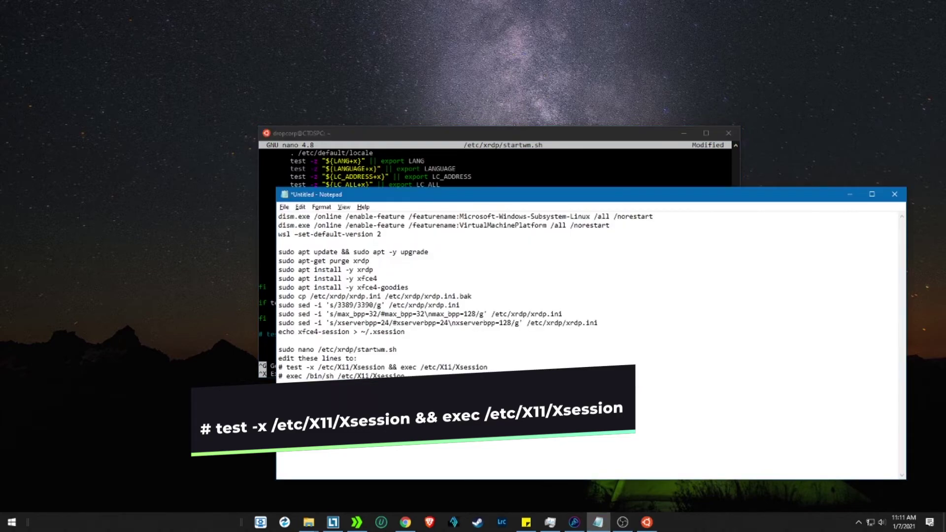
{"action": "left_click_drag", "start_coordinate": [404, 376], "coordinate": [273, 378]}
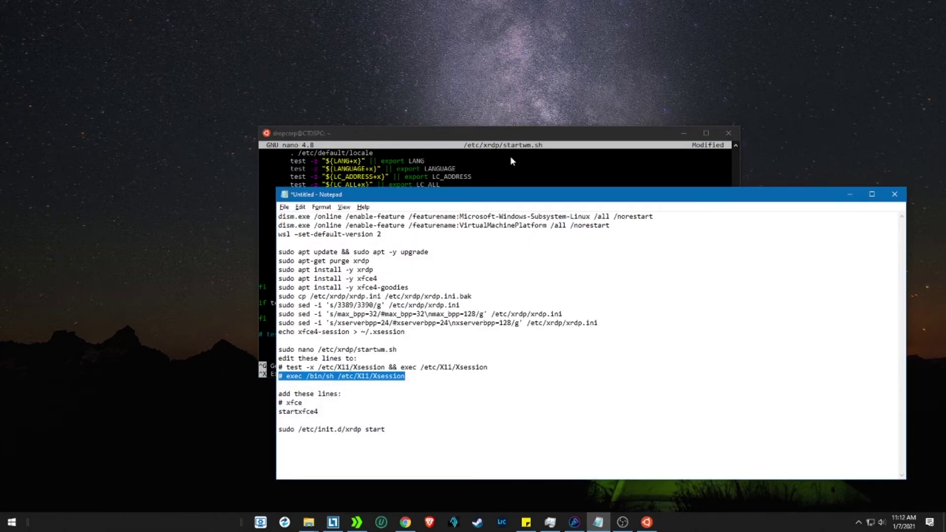
{"action": "left_click", "coordinate": [510, 135]}
{"action": "right_click", "coordinate": [355, 342]}
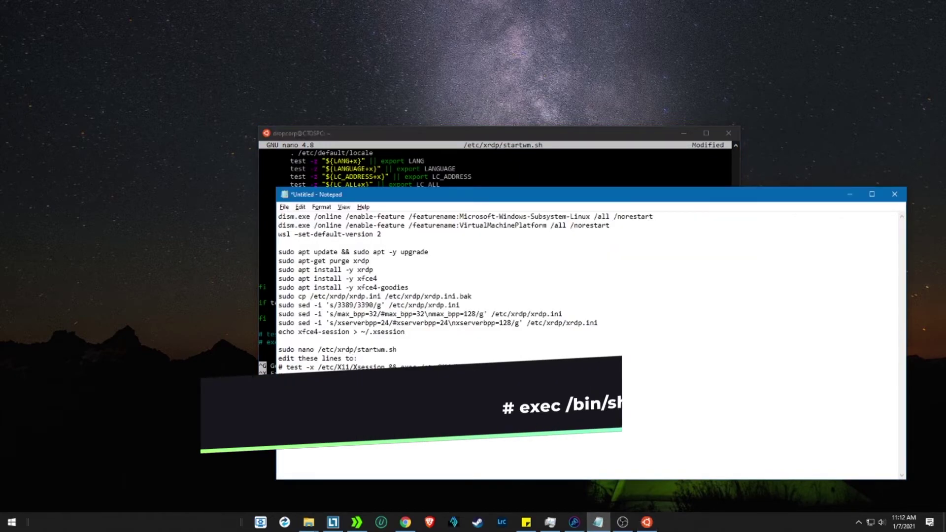
Add the '# xfce' and 'startxfce4' lines and save startwm.sh
{"action": "key", "text": "alt+Tab"}
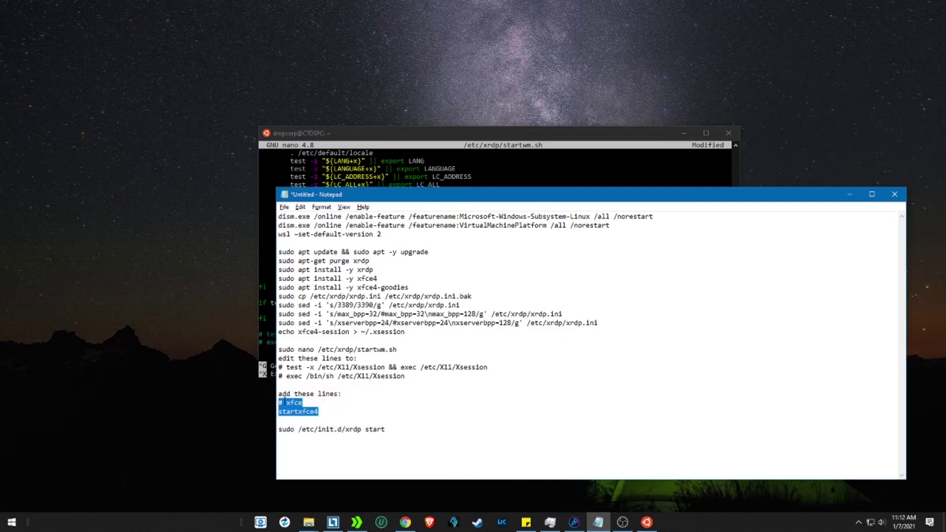
{"action": "left_click", "coordinate": [470, 138]}
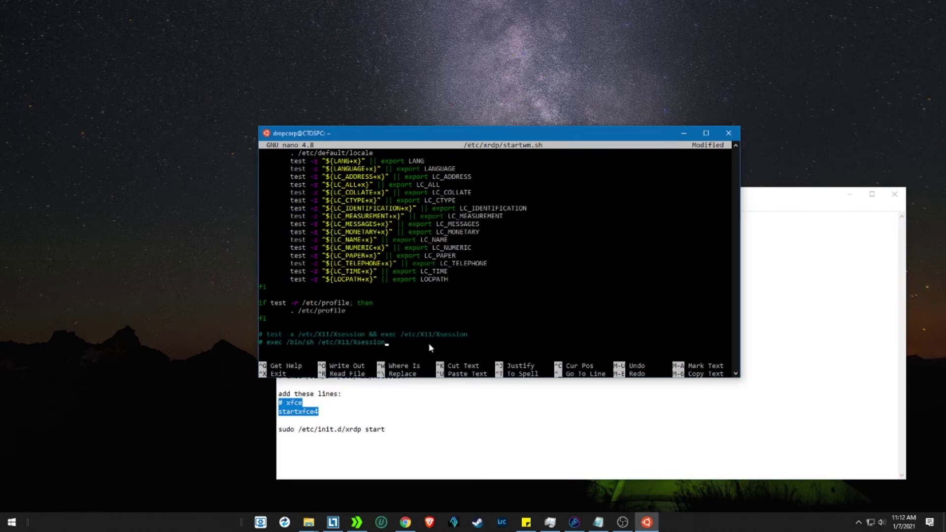
{"action": "right_click", "coordinate": [384, 351]}
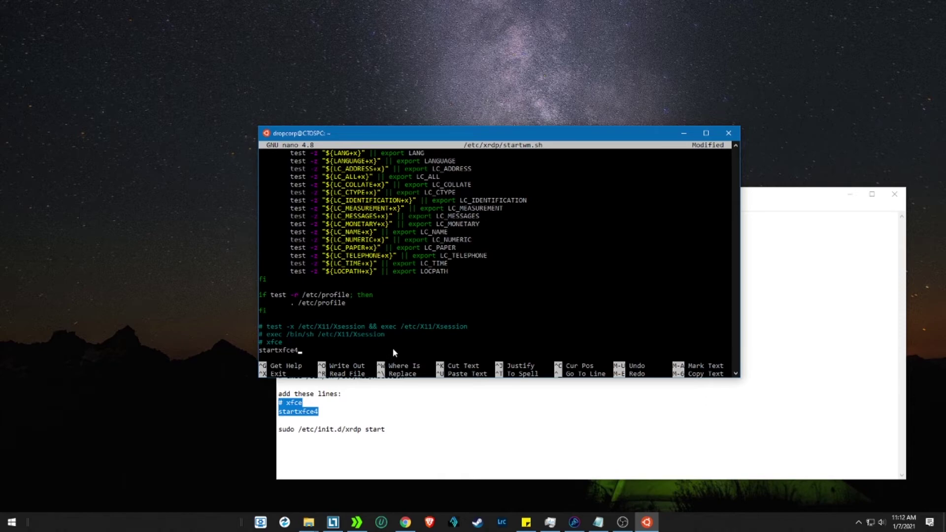
{"action": "key", "text": "ctrl+x"}
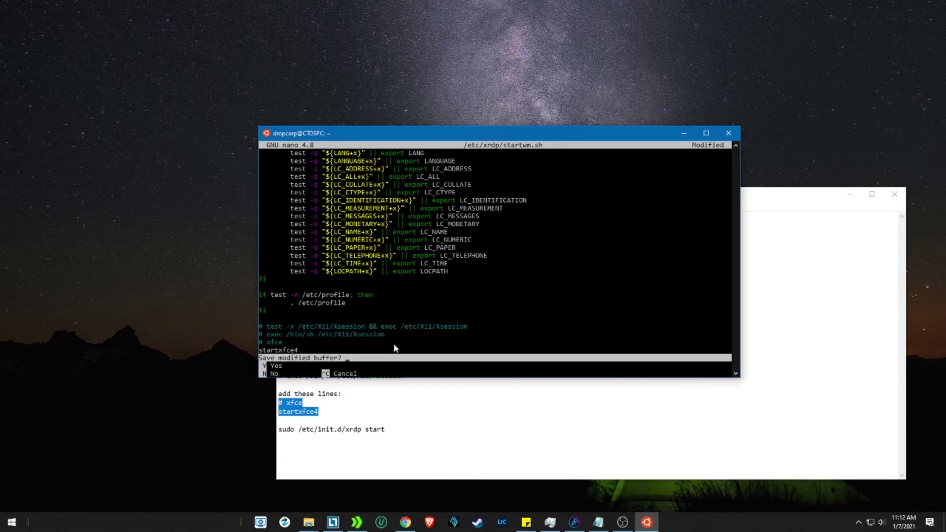
{"action": "key", "text": "y"}
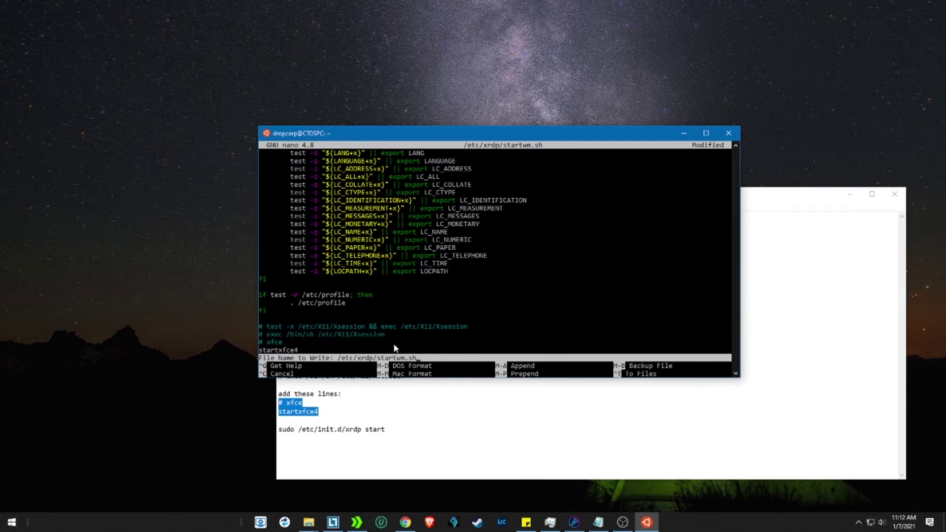
{"action": "key", "text": "Return"}
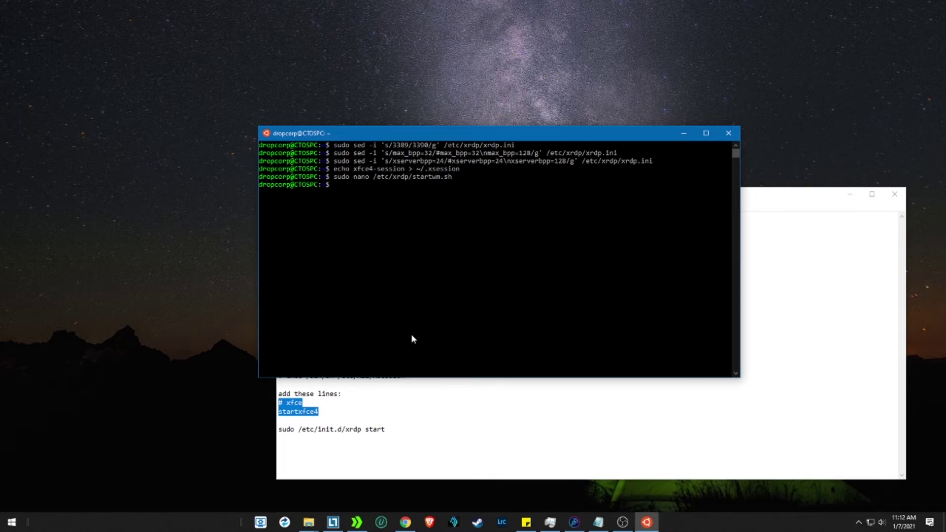
Copy 'sudo /etc/init.d/xrdp start' from the setup notes and run it in the terminal
{"action": "left_click", "coordinate": [428, 437]}
{"action": "left_click_drag", "start_coordinate": [403, 428], "coordinate": [278, 438]}
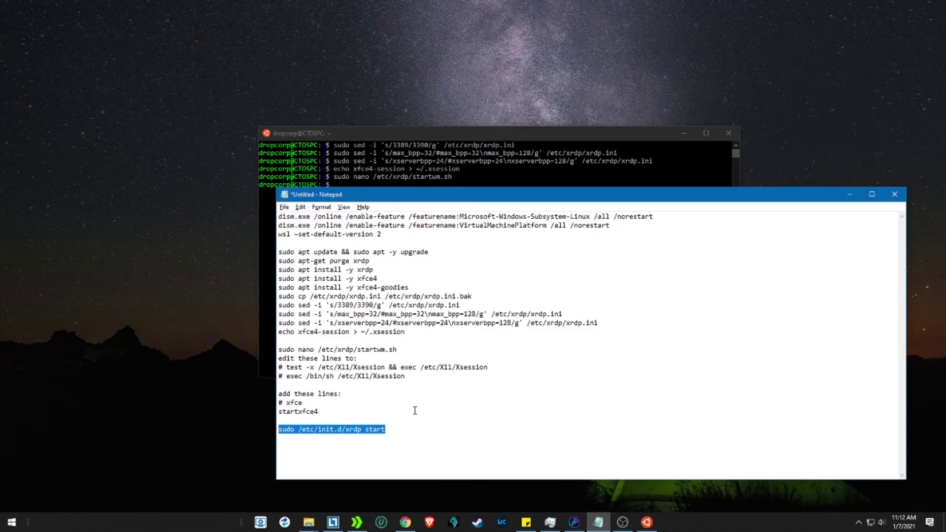
{"action": "left_click", "coordinate": [504, 169]}
{"action": "right_click", "coordinate": [496, 203]}
{"action": "key", "text": "Return"}
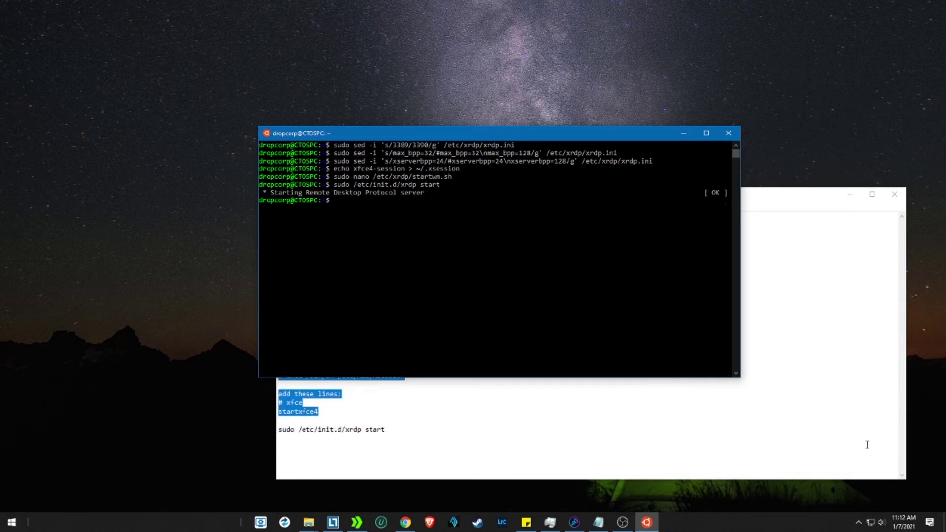
Launch Remote Desktop Connection from Windows search and choose localhost:3390
{"action": "key", "text": "super"}
{"action": "type", "text": "re"}
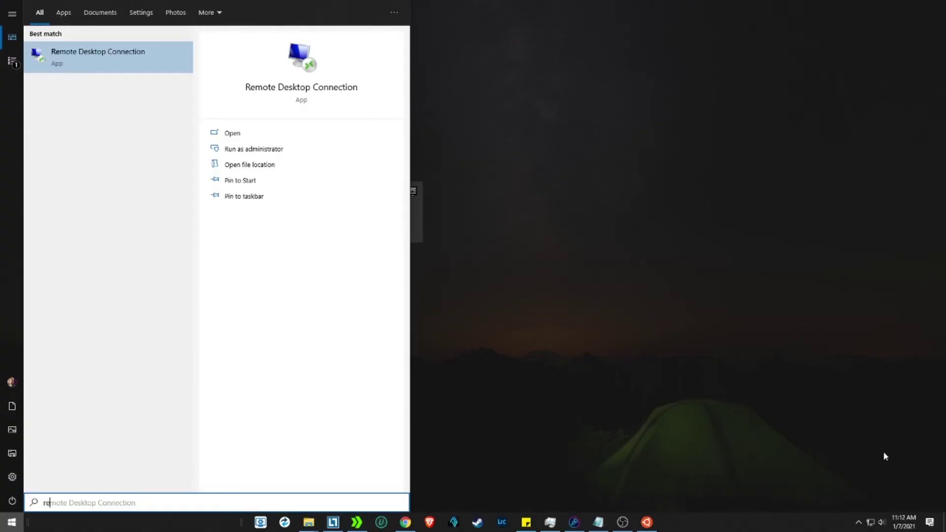
{"action": "key", "text": "Return"}
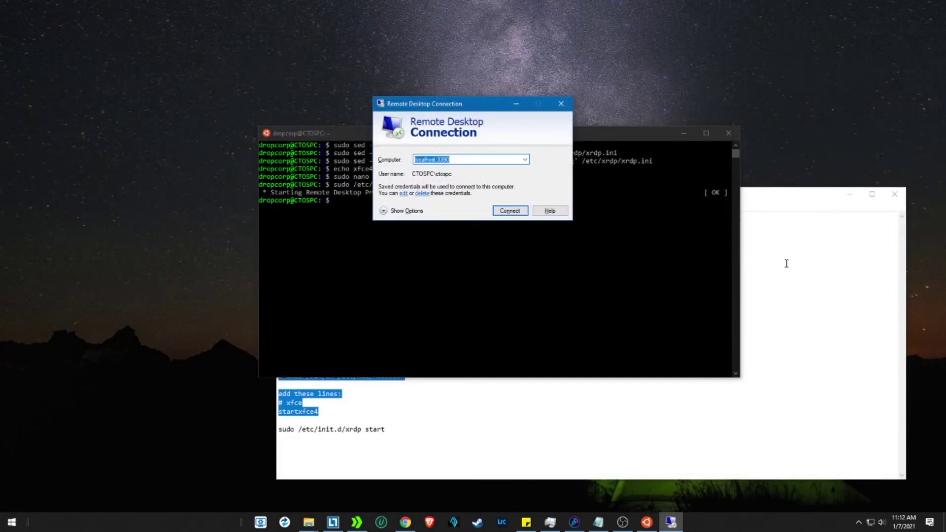
{"action": "type", "text": "lo"}
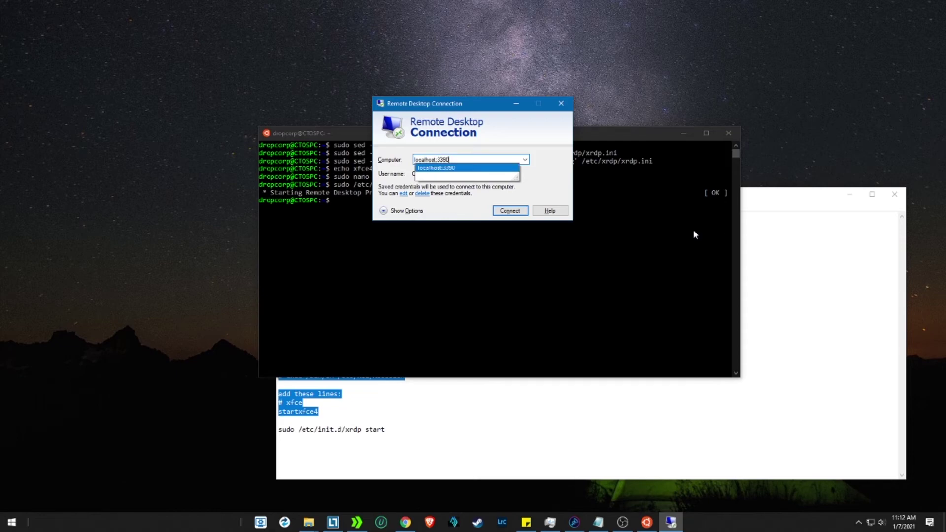
{"action": "left_click_drag", "start_coordinate": [447, 105], "coordinate": [644, 120]}
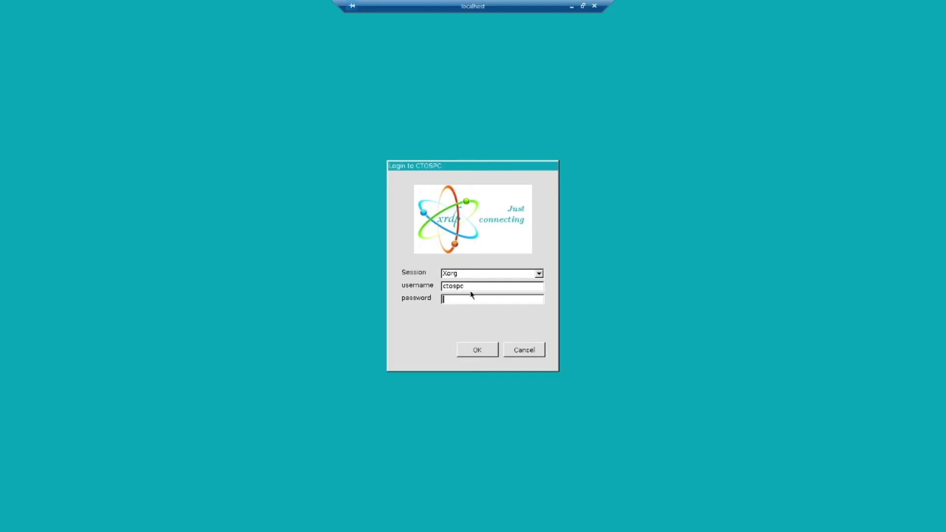
Enter the account password in the xrdp login box to sign in
{"action": "type", "text": "*********"}
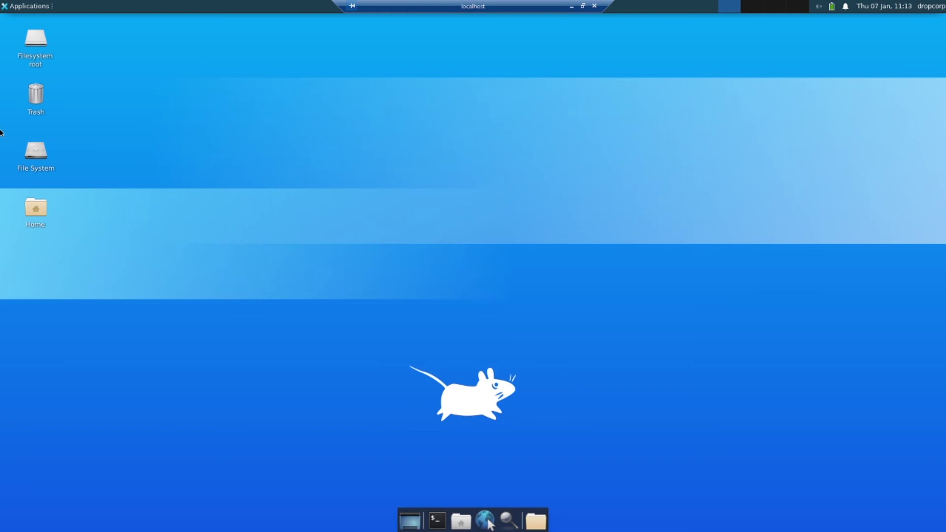
In a dock terminal, run 'sudo apt install firefox', give the password, and confirm with y
{"action": "left_click", "coordinate": [437, 520]}
{"action": "type", "text": "su"}
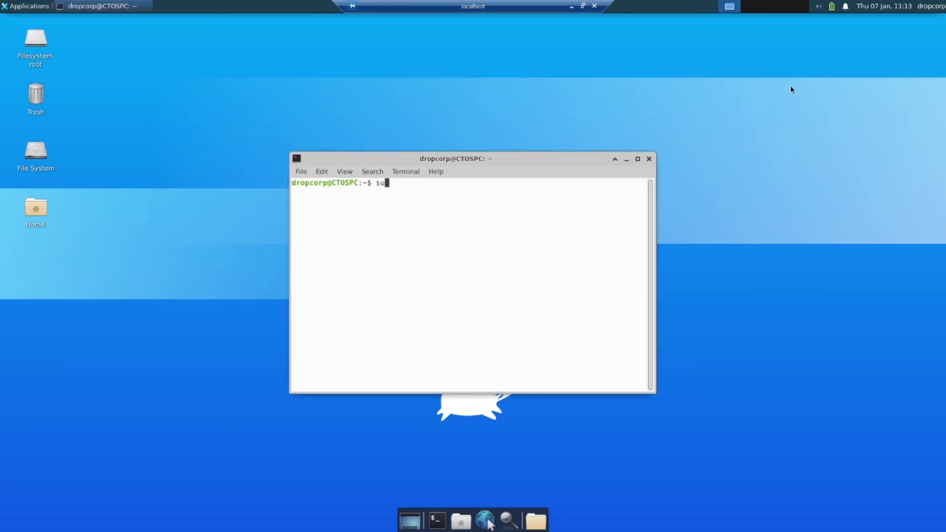
{"action": "type", "text": "do apt install firefox"}
{"action": "key", "text": "Return"}
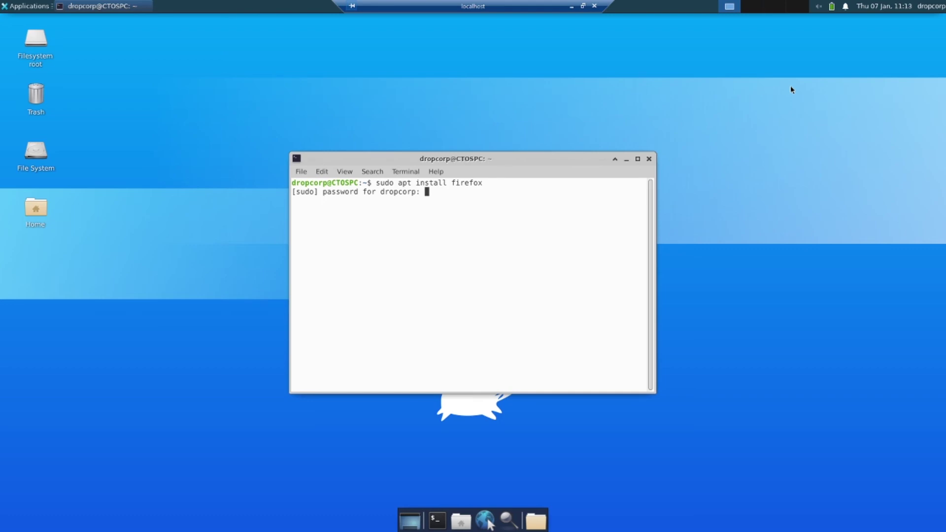
{"action": "key", "text": "Return"}
{"action": "key", "text": "Return"}
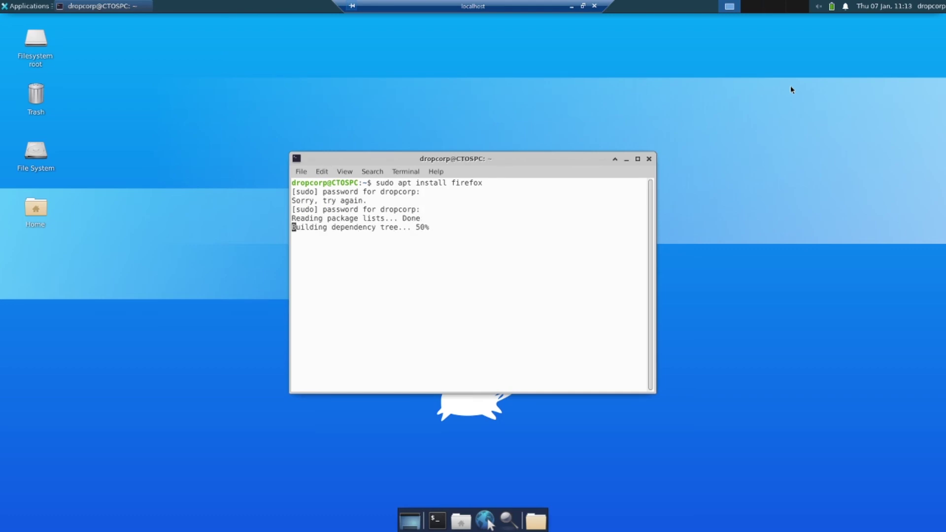
{"action": "type", "text": "y"}
{"action": "key", "text": "Return"}
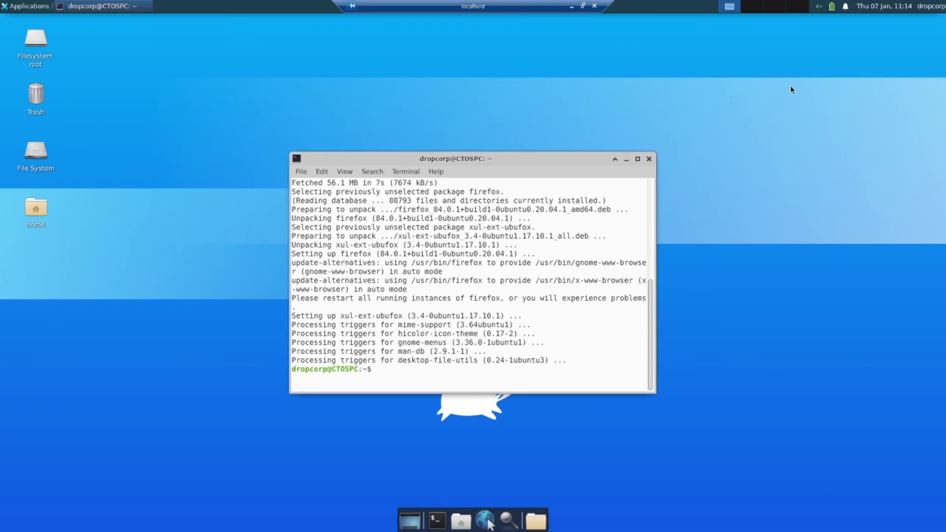
Close the terminal and start Firefox Web Browser from Applications > Internet
{"action": "key", "text": "alt+F4"}
{"action": "left_click", "coordinate": [27, 6]}
{"action": "mouse_move", "coordinate": [52, 122]}
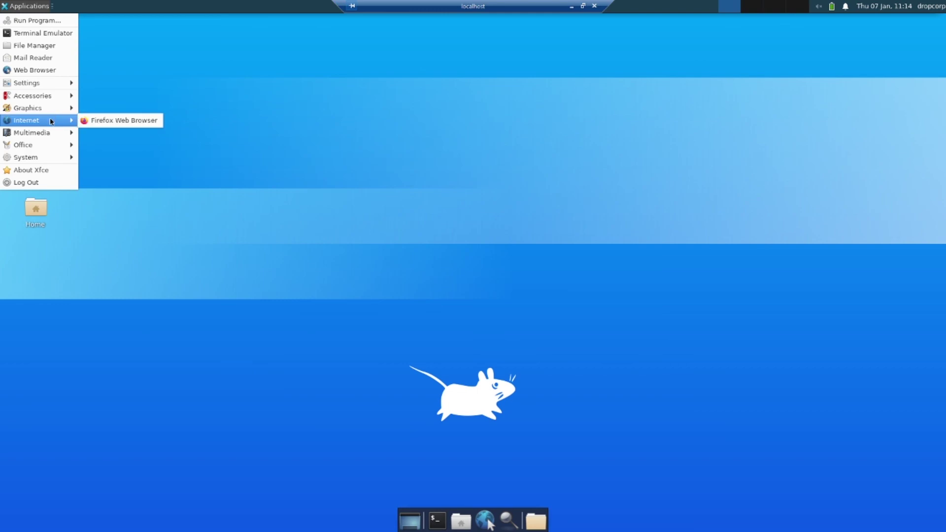
{"action": "left_click", "coordinate": [131, 120]}
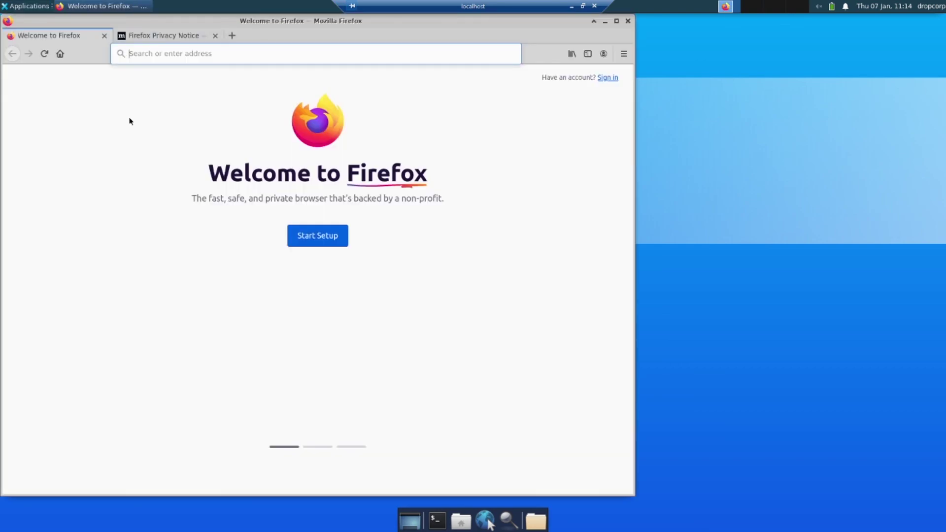